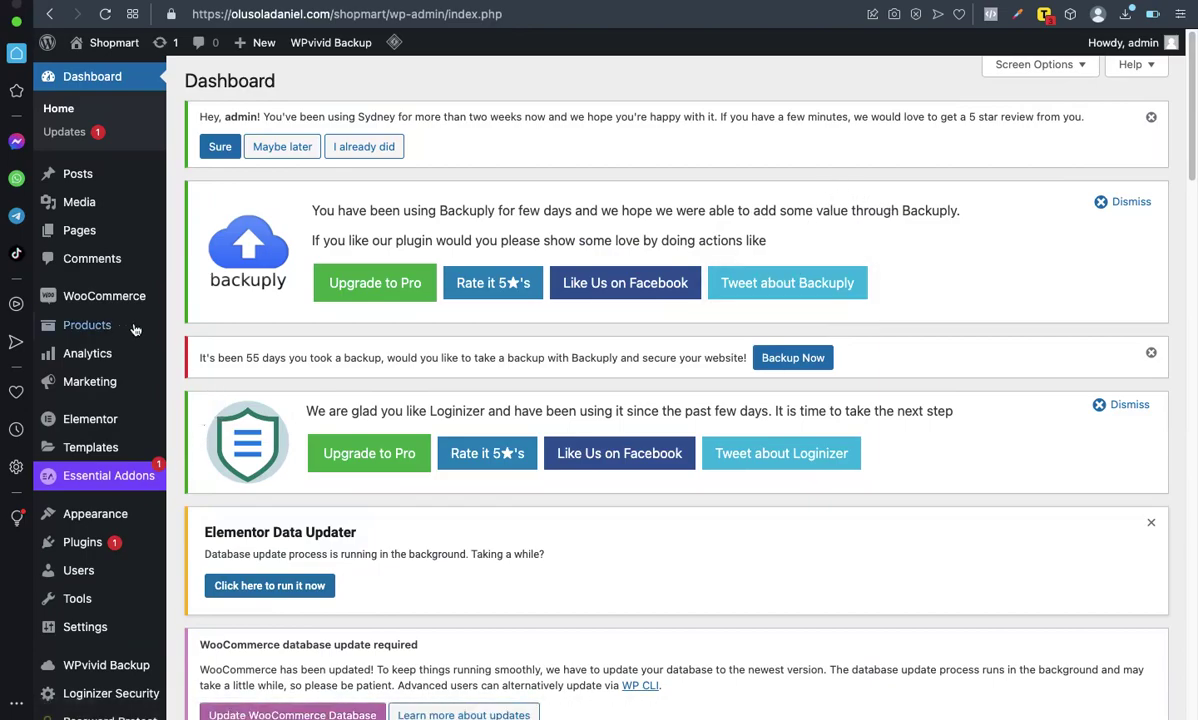
Step: Go to Plugins > Add New to reach the Add Plugins page
{"action": "mouse_move", "coordinate": [100, 340]}
{"action": "scroll", "coordinate": [100, 340], "scroll_direction": "down", "scroll_amount": 3}
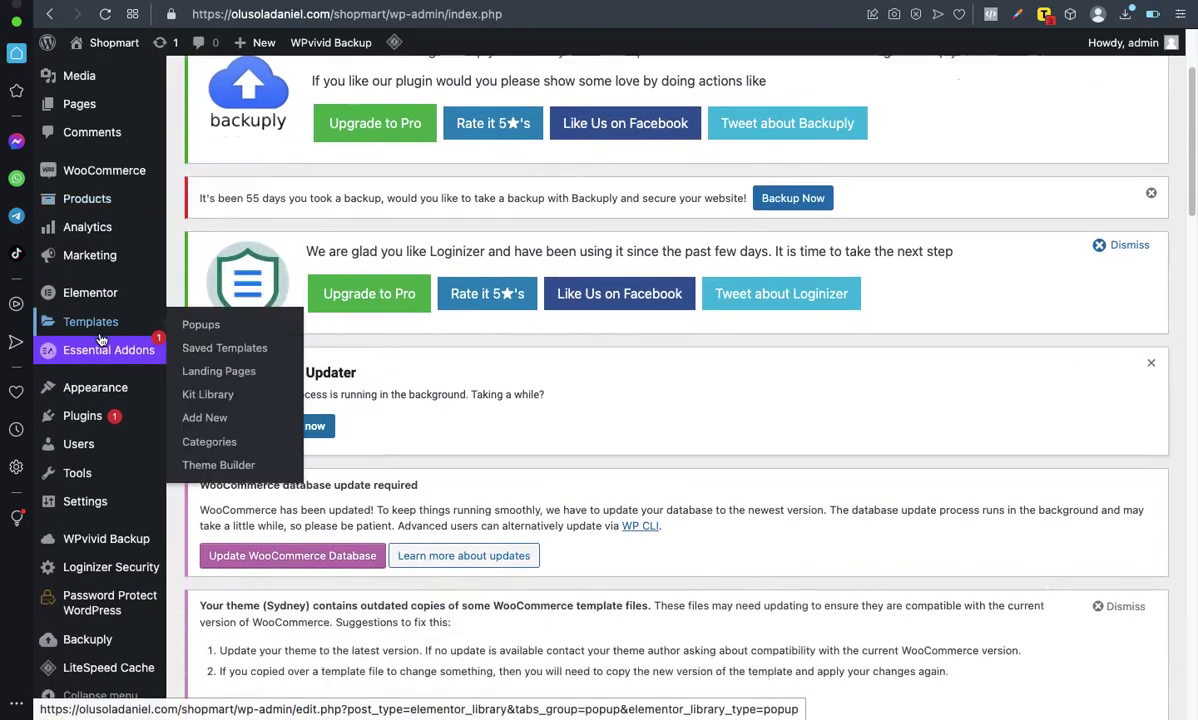
{"action": "mouse_move", "coordinate": [88, 420]}
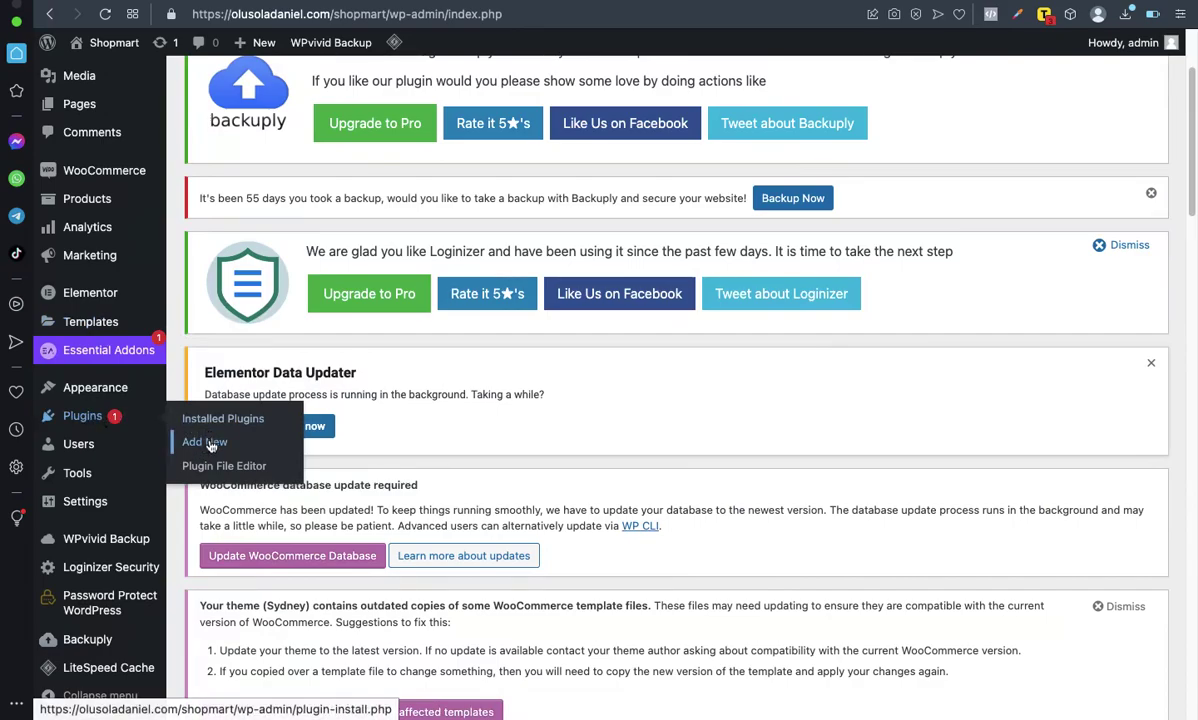
{"action": "left_click", "coordinate": [210, 444]}
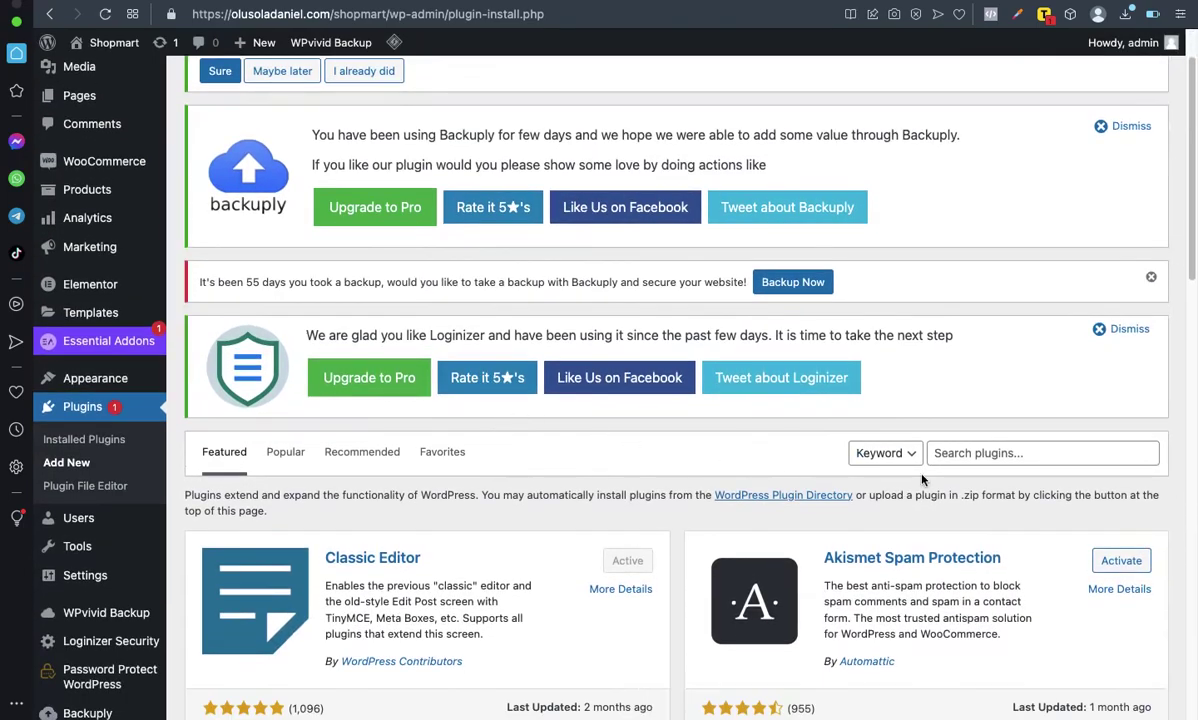
Step: Search plugins for 'PPWP' and confirm PPWP – Password Protect Pages is marked Active
{"action": "left_click", "coordinate": [962, 453]}
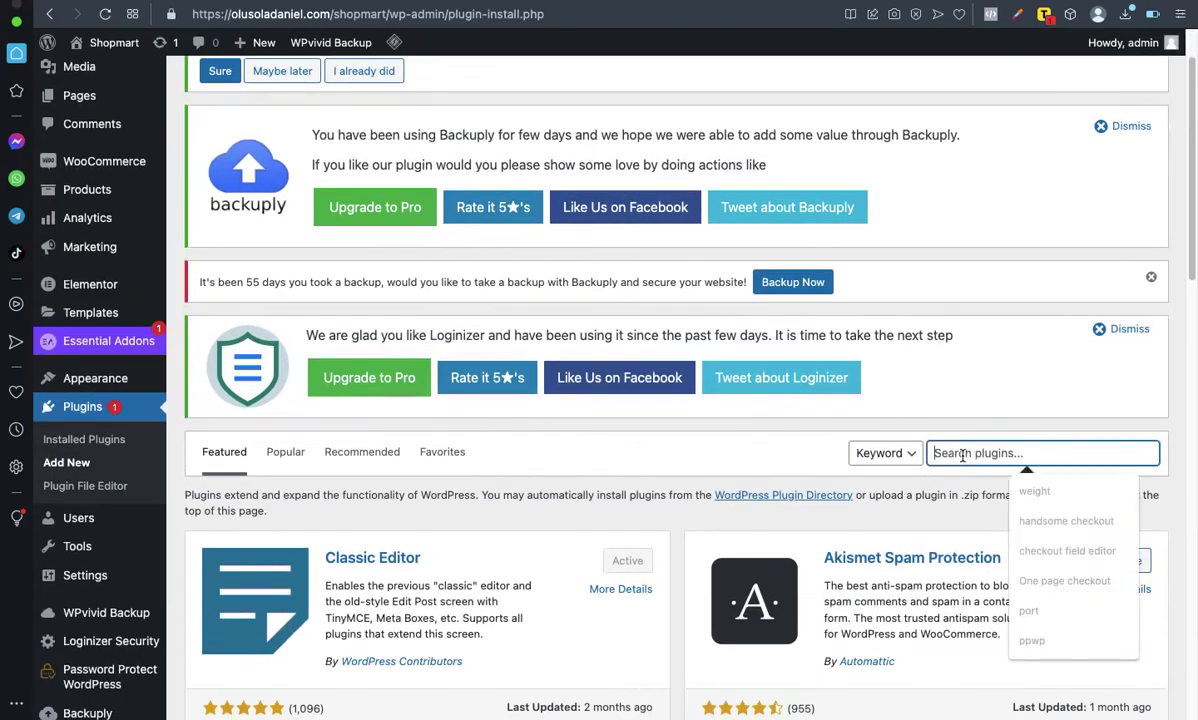
{"action": "type", "text": "PPWP"}
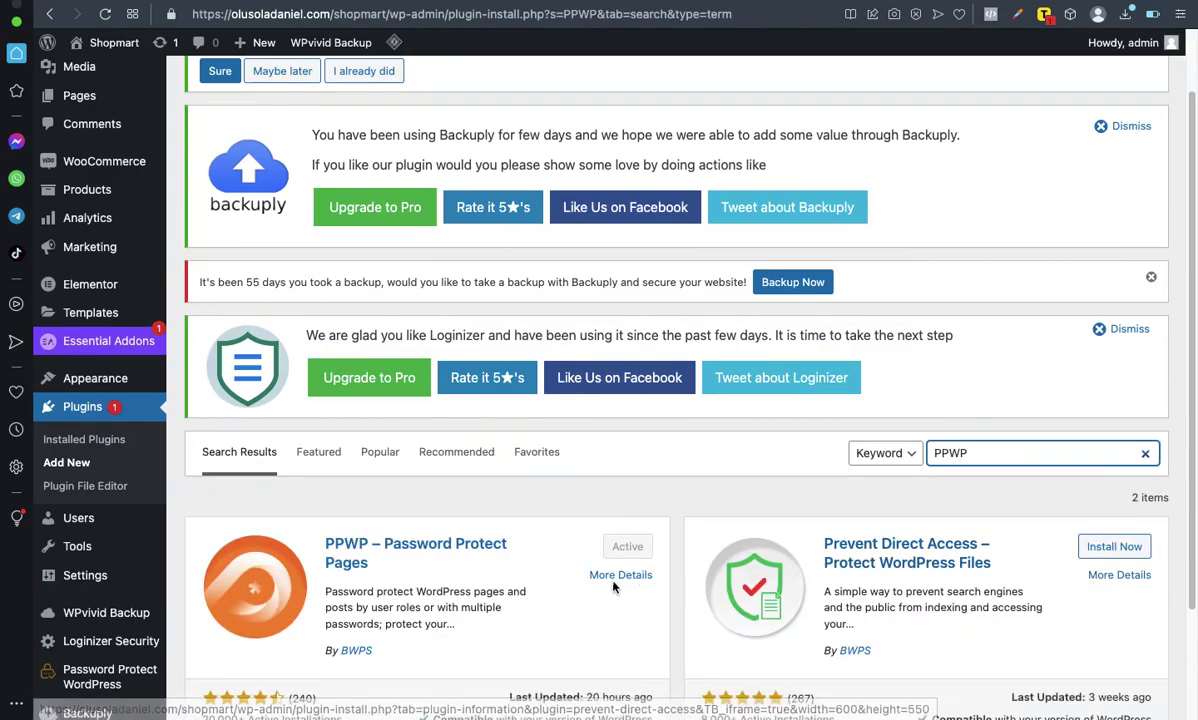
{"action": "scroll", "coordinate": [613, 507], "scroll_direction": "down", "scroll_amount": 3}
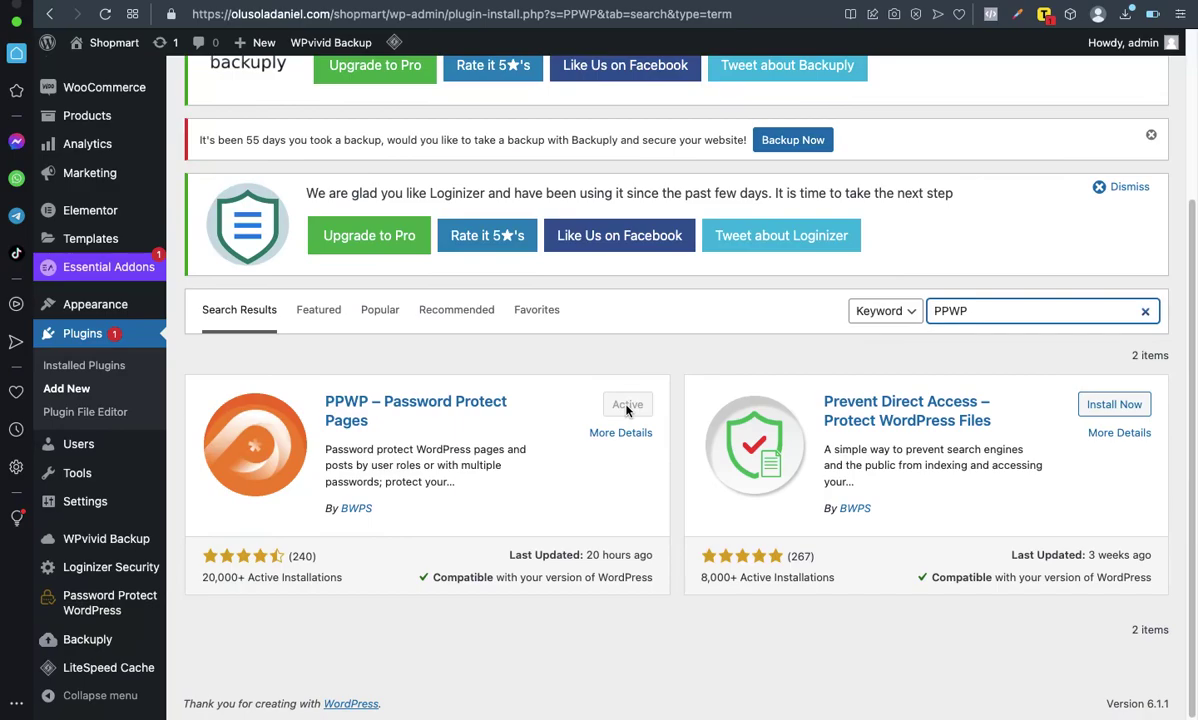
{"action": "scroll", "coordinate": [588, 455], "scroll_direction": "up", "scroll_amount": 1}
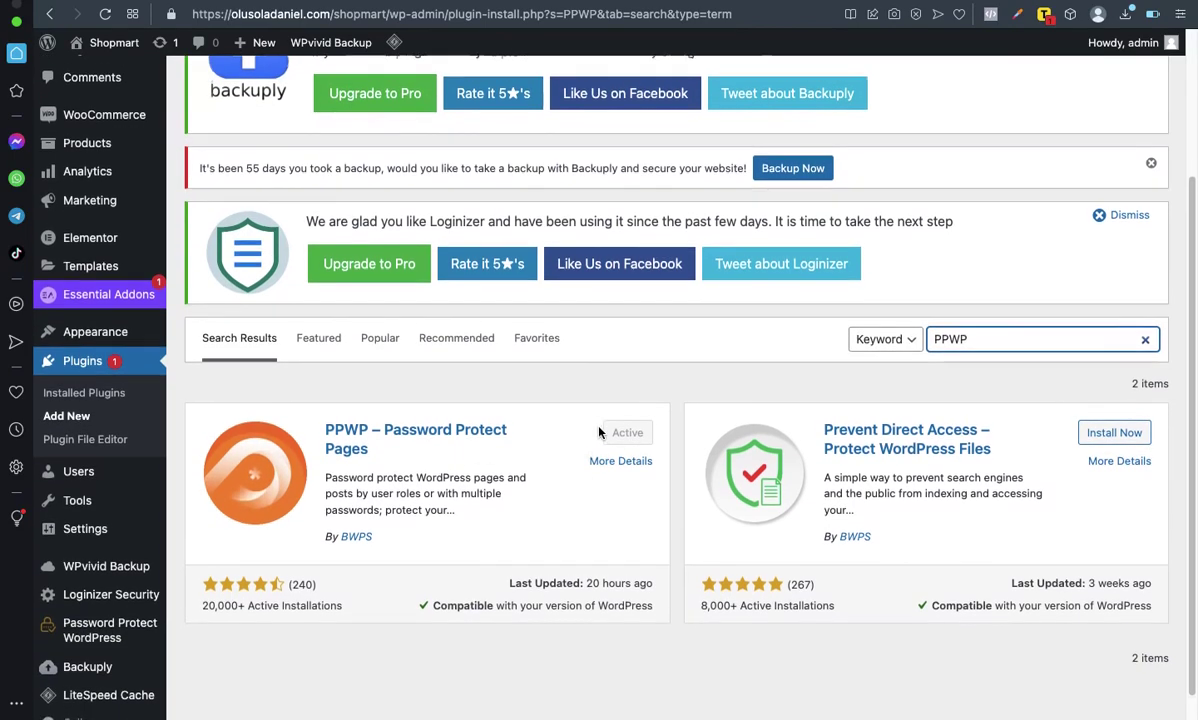
{"action": "scroll", "coordinate": [600, 428], "scroll_direction": "down", "scroll_amount": 1}
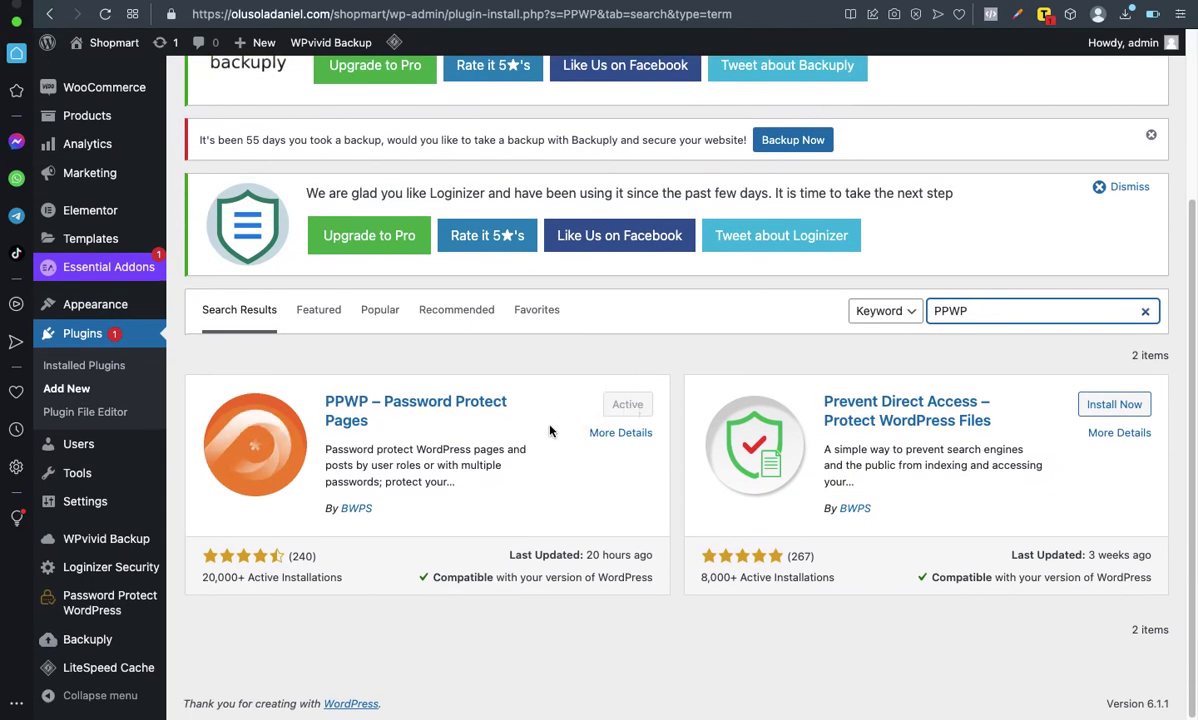
{"action": "scroll", "coordinate": [549, 430], "scroll_direction": "up", "scroll_amount": 1}
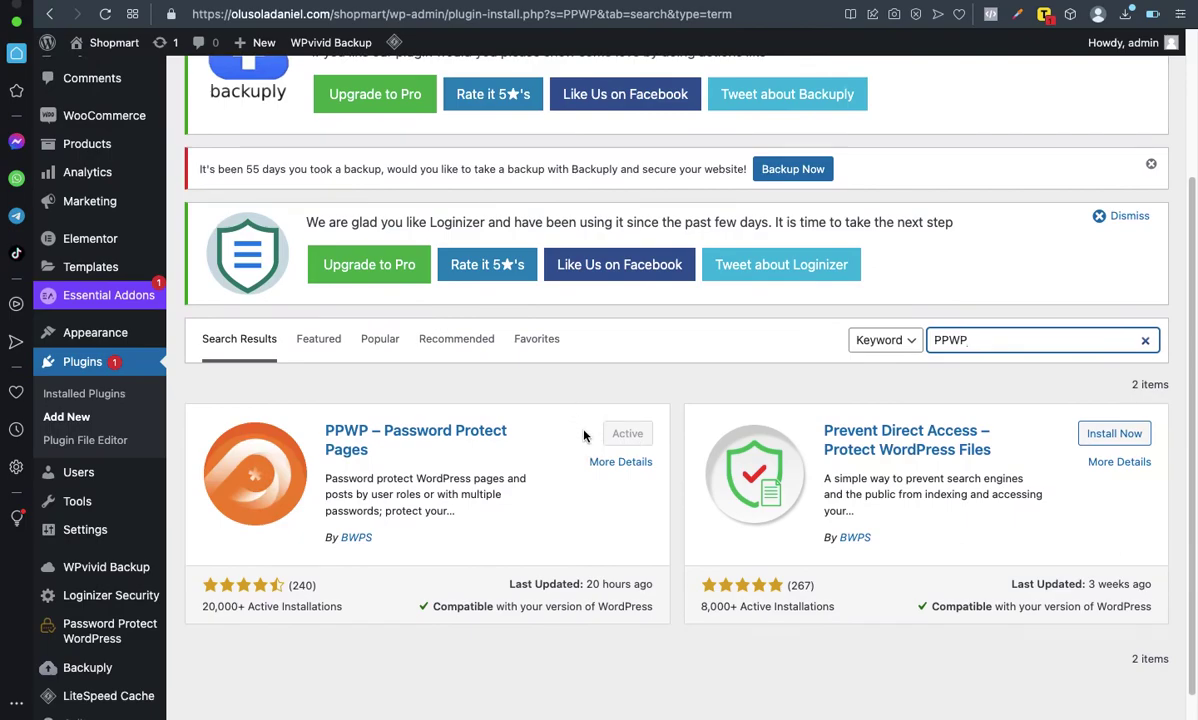
{"action": "scroll", "coordinate": [561, 452], "scroll_direction": "up", "scroll_amount": 5}
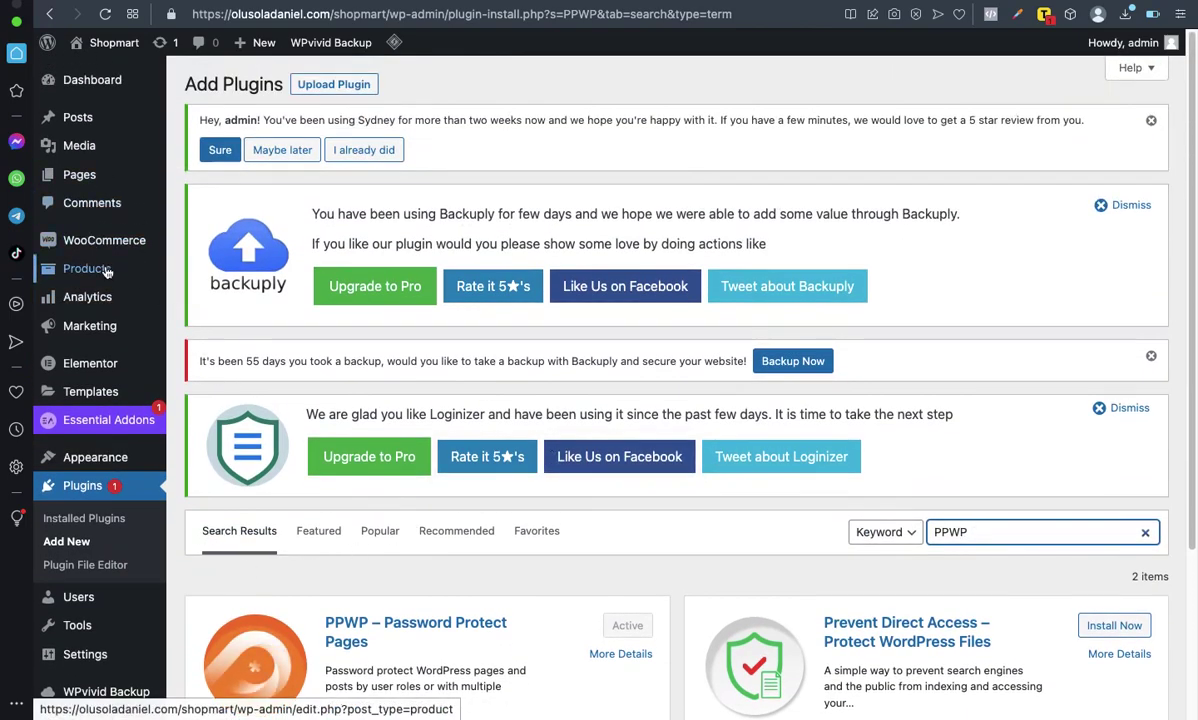
Step: Go to Pages > All Pages and open Test Page for editing
{"action": "mouse_move", "coordinate": [84, 183]}
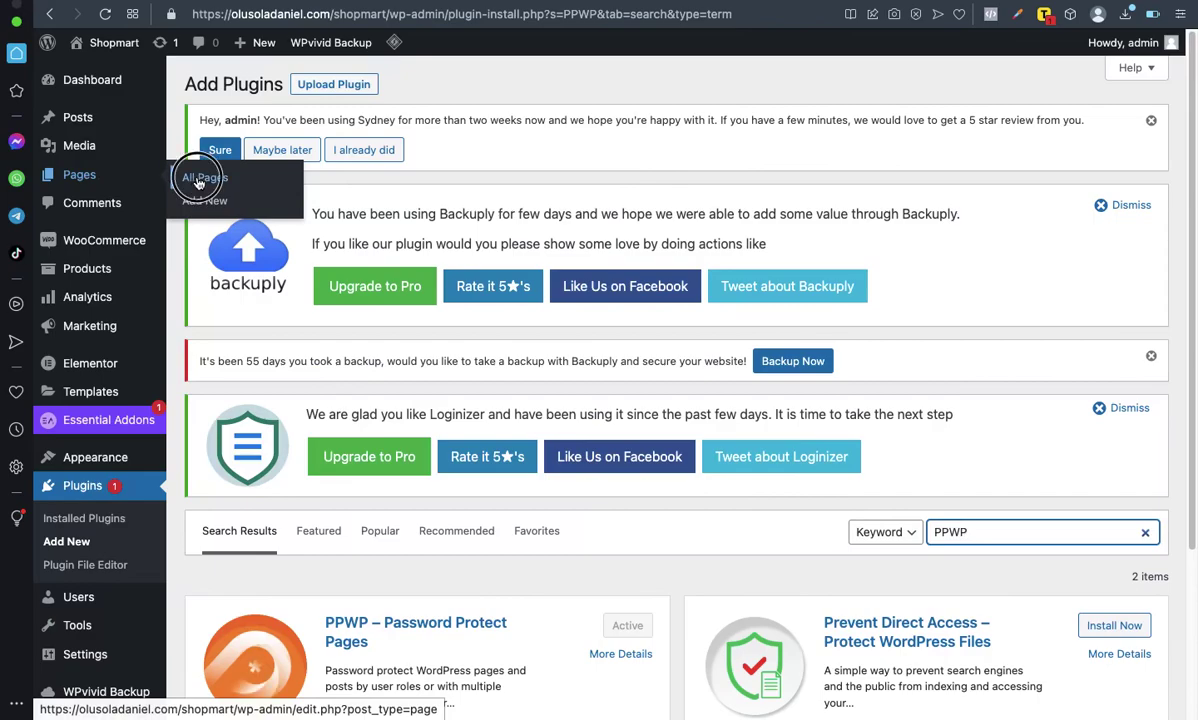
{"action": "left_click", "coordinate": [203, 201]}
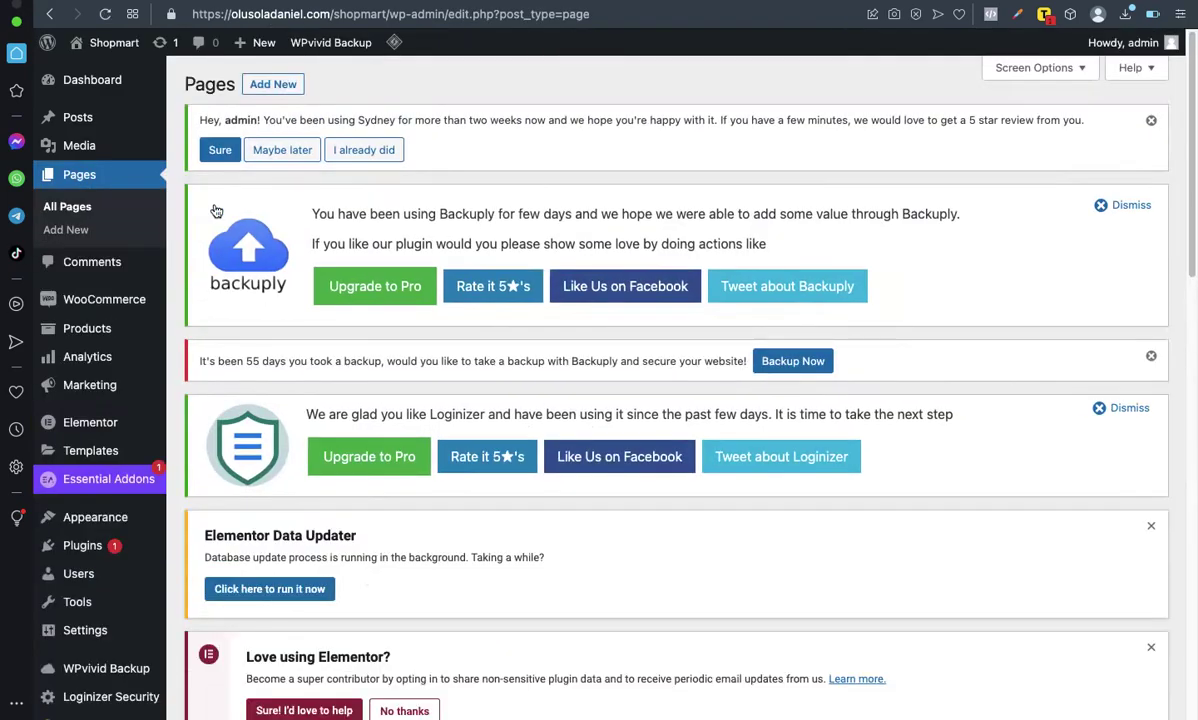
{"action": "scroll", "coordinate": [364, 415], "scroll_direction": "down", "scroll_amount": 10}
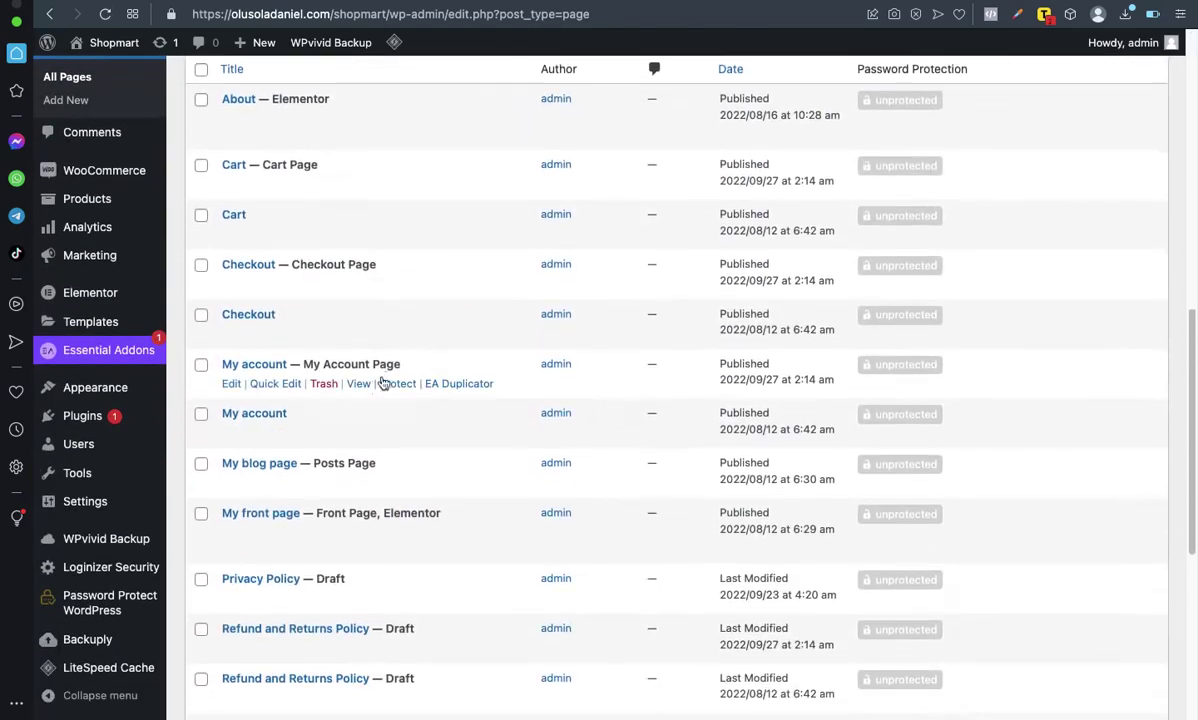
{"action": "scroll", "coordinate": [390, 370], "scroll_direction": "up", "scroll_amount": 3}
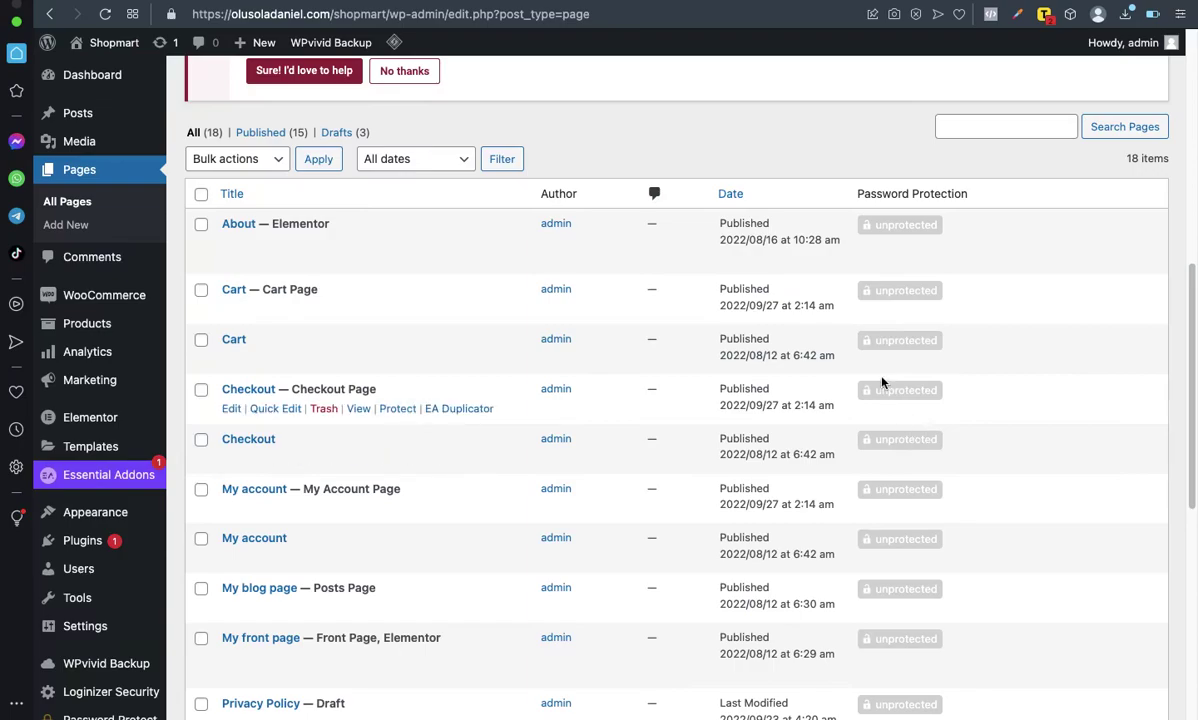
{"action": "scroll", "coordinate": [533, 316], "scroll_direction": "down", "scroll_amount": 10}
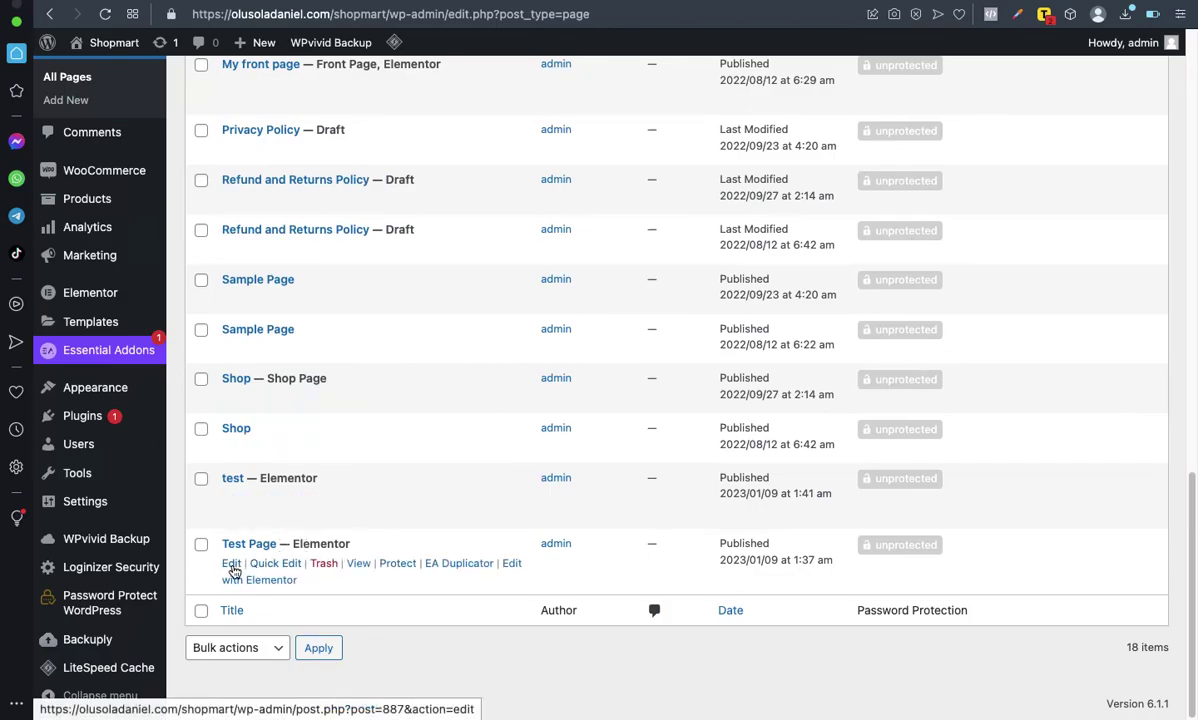
{"action": "left_click", "coordinate": [232, 564]}
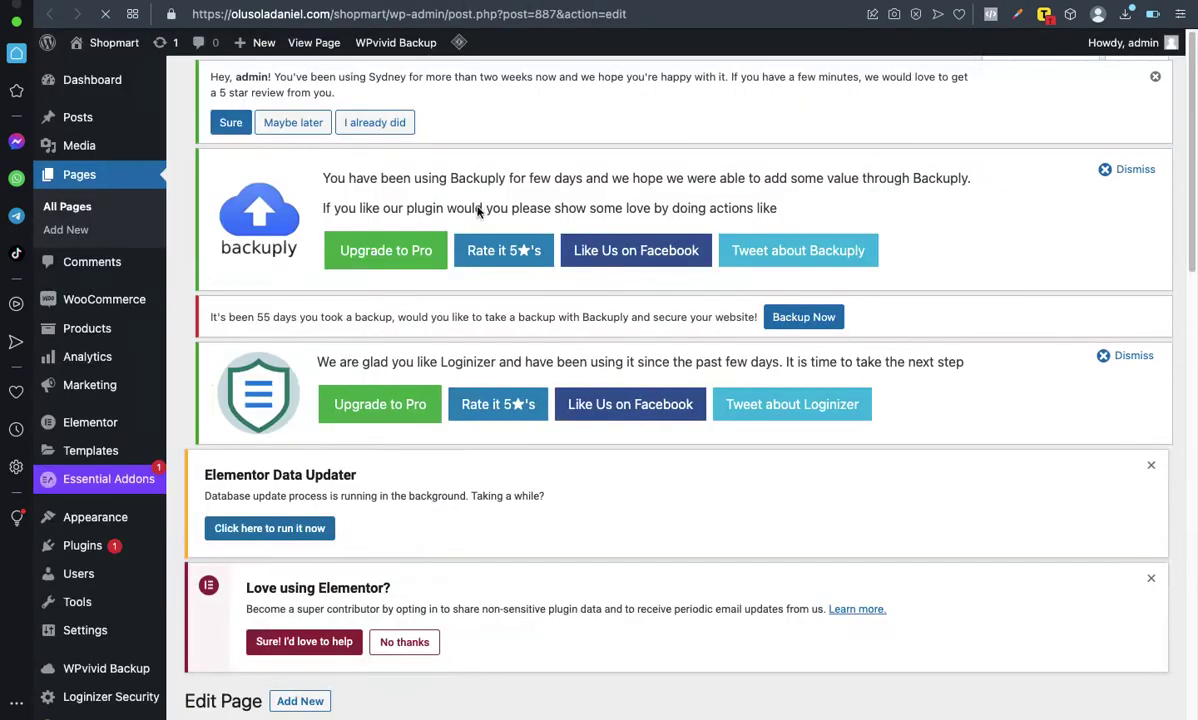
Step: Expand Test Page's Password Protect WordPress settings box, showing role global
{"action": "scroll", "coordinate": [524, 188], "scroll_direction": "down", "scroll_amount": 5}
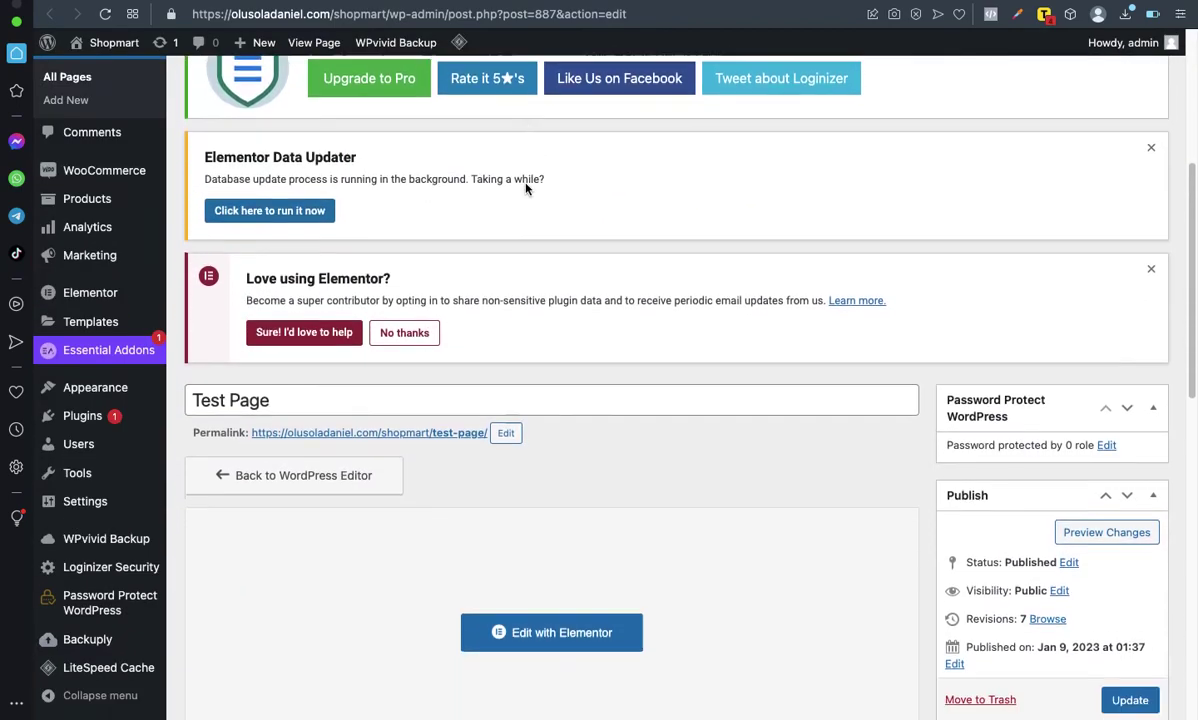
{"action": "scroll", "coordinate": [527, 188], "scroll_direction": "down", "scroll_amount": 2}
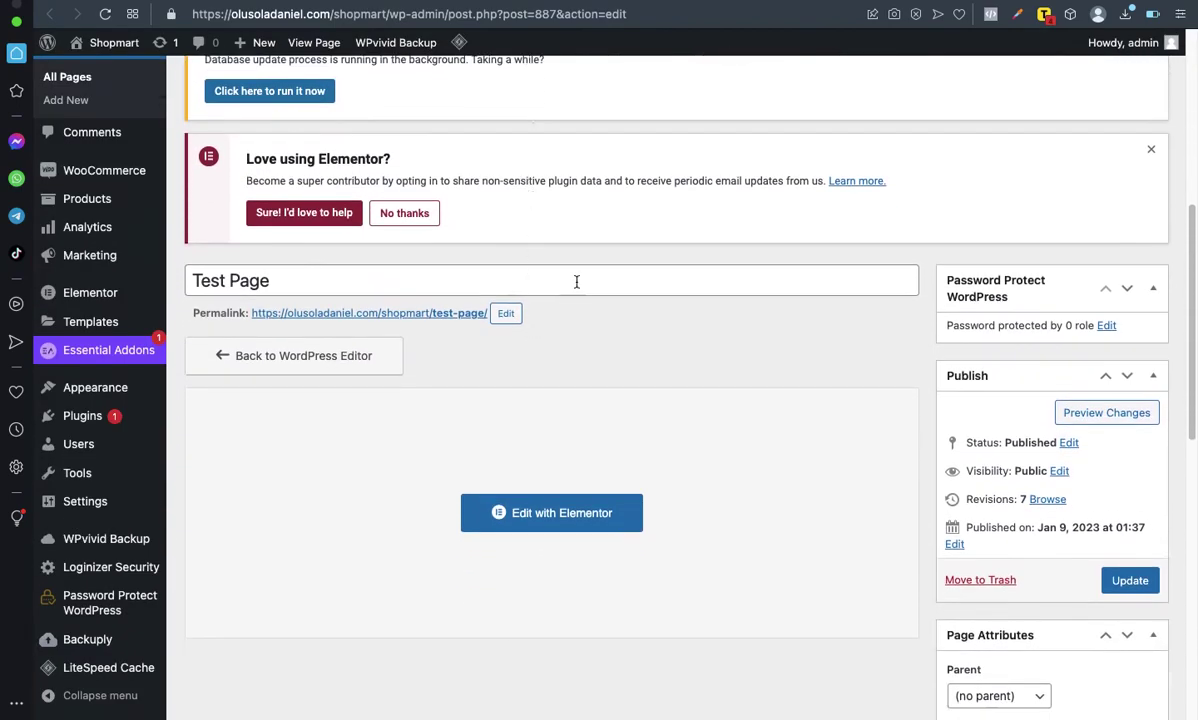
{"action": "scroll", "coordinate": [576, 281], "scroll_direction": "down", "scroll_amount": 1}
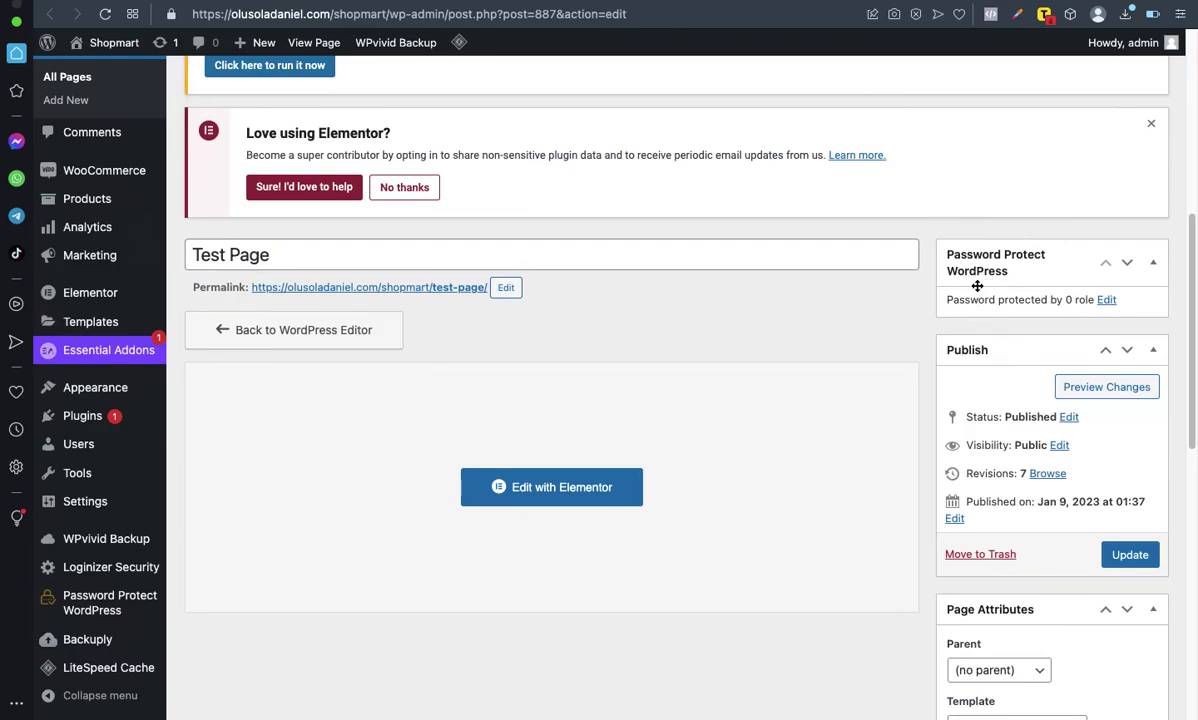
{"action": "left_click", "coordinate": [1107, 300]}
Step: Keep role 'global' and submit a global password for Test Page
{"action": "left_click", "coordinate": [1018, 346]}
{"action": "left_click", "coordinate": [965, 339]}
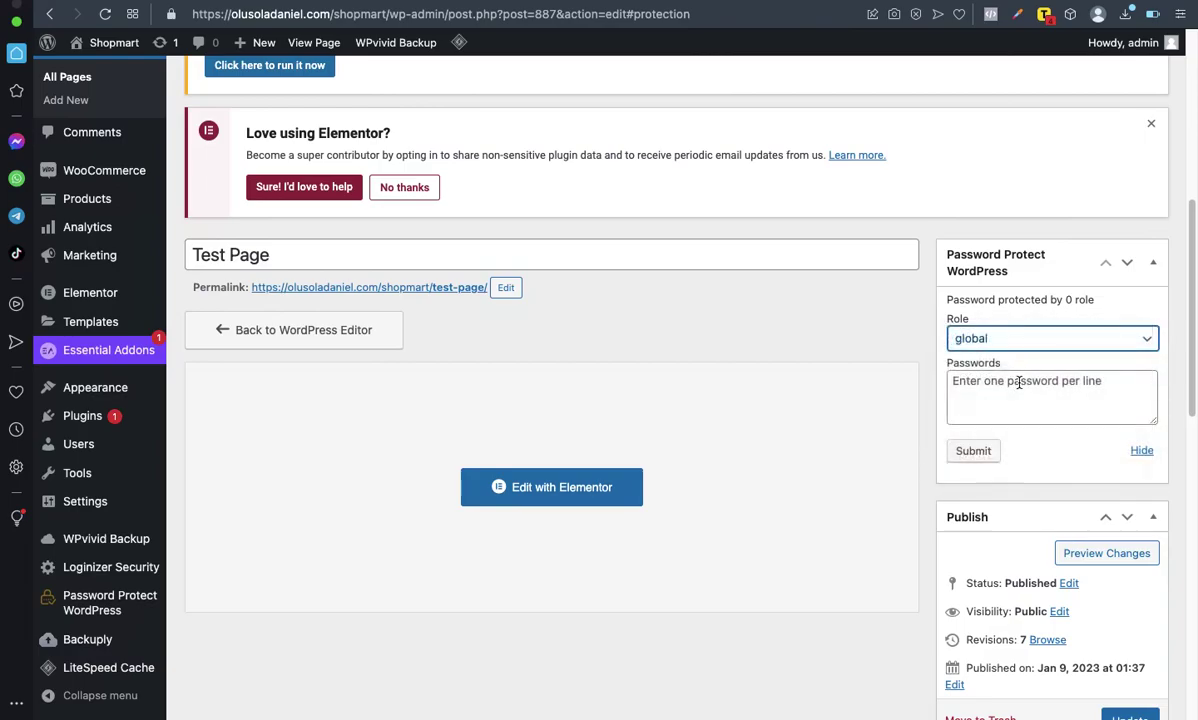
{"action": "left_click", "coordinate": [1016, 380]}
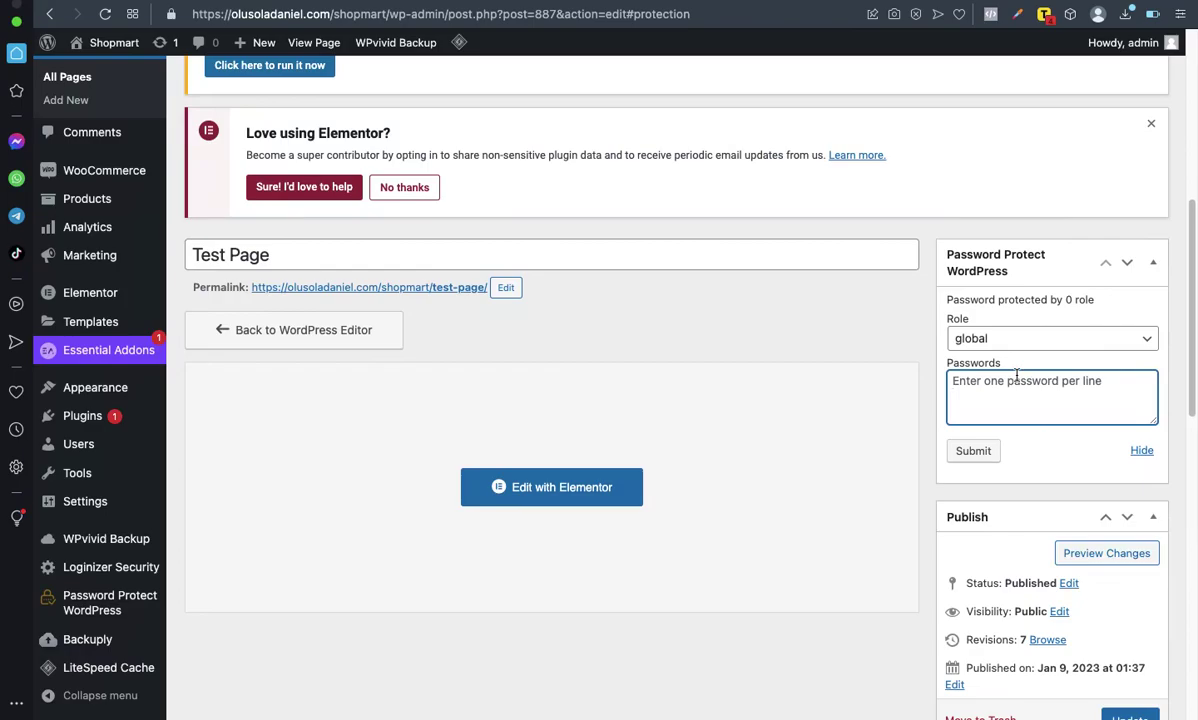
{"action": "type", "text": "t"}
{"action": "key", "text": "BackSpace"}
{"action": "type", "text": "testpage123"}
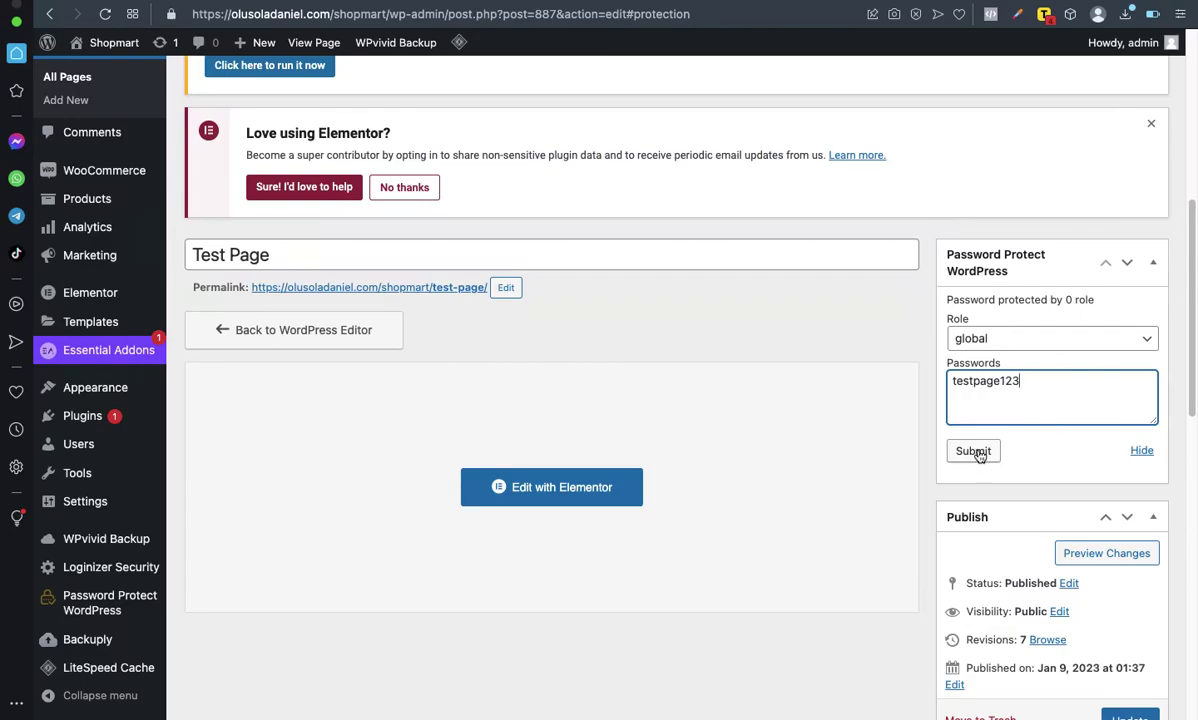
{"action": "left_click", "coordinate": [977, 452]}
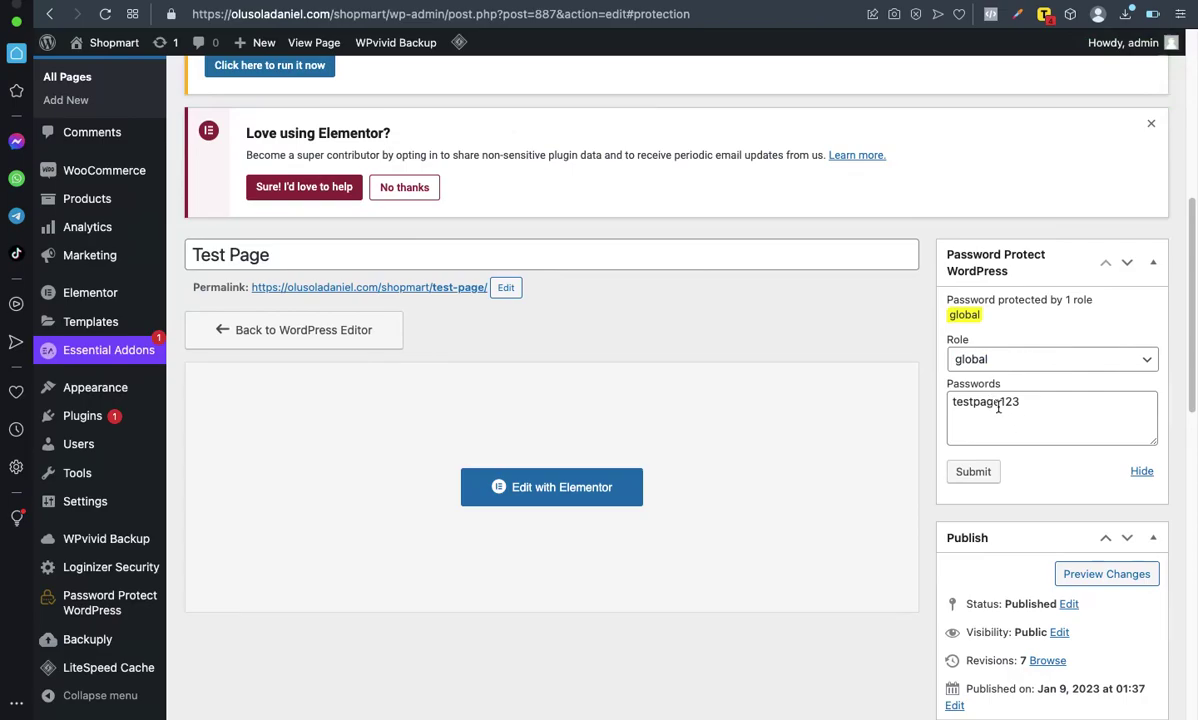
Step: Delete the saved global password, resubmit the empty list, and select the permalink
{"action": "double_click", "coordinate": [980, 401]}
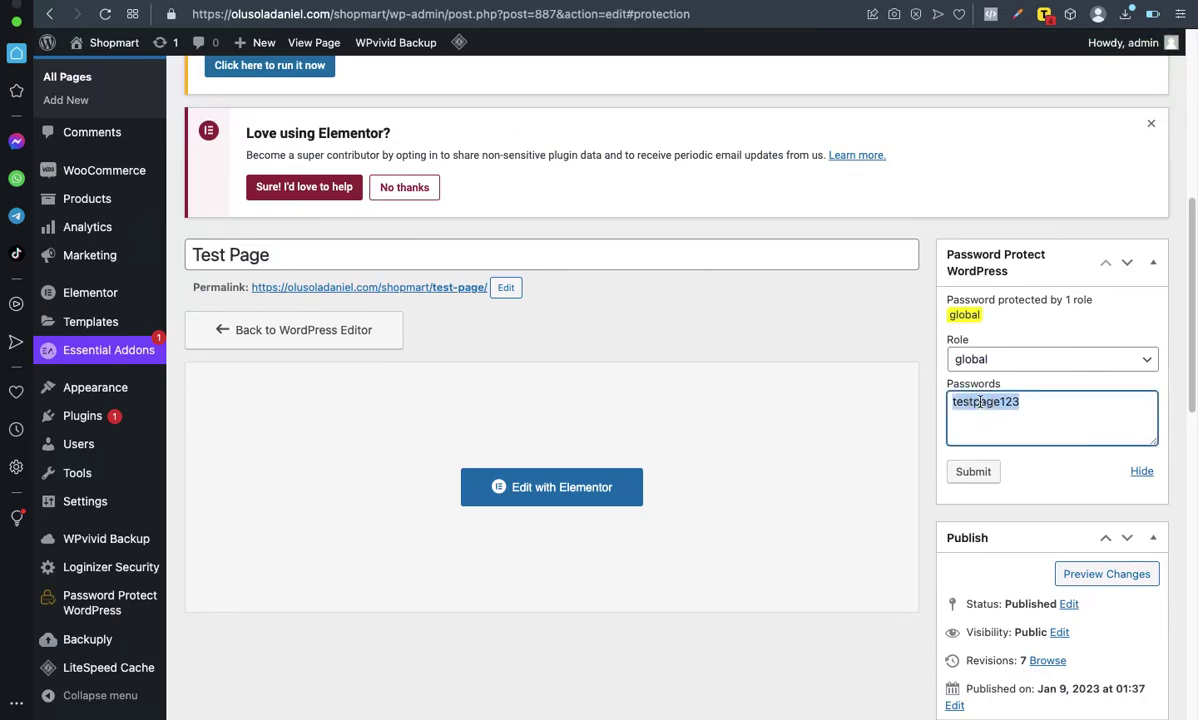
{"action": "key", "text": "BackSpace"}
{"action": "left_click", "coordinate": [980, 472]}
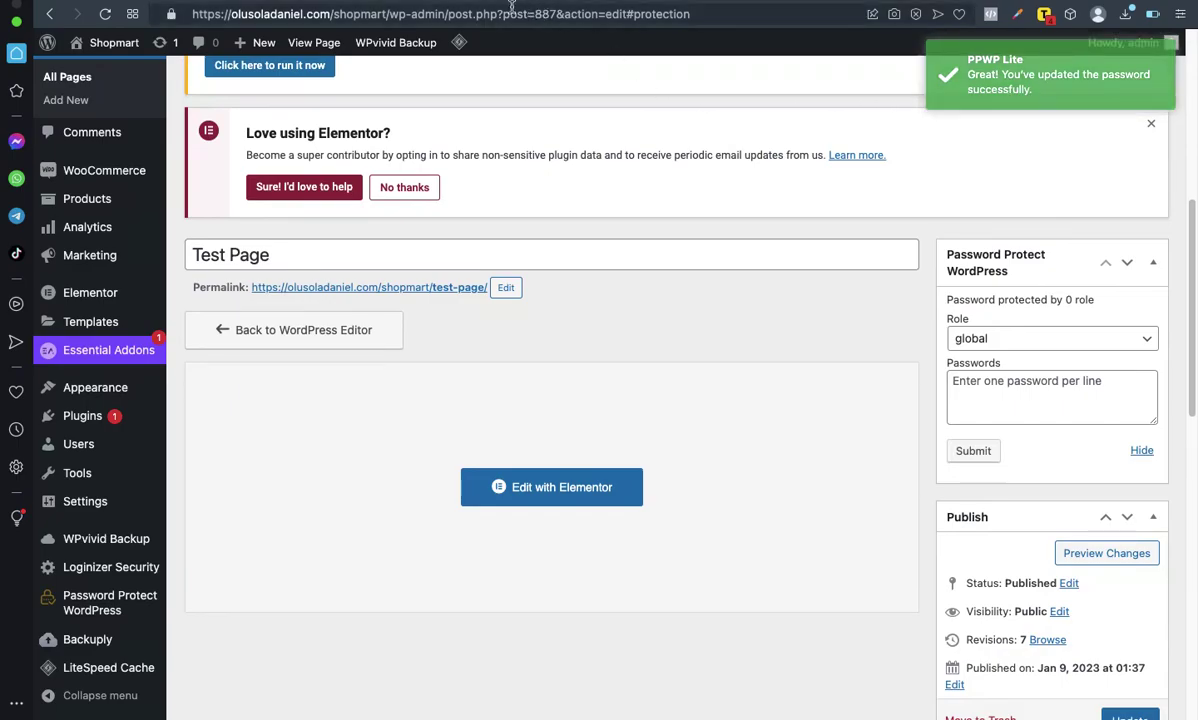
{"action": "left_click_drag", "start_coordinate": [484, 287], "coordinate": [252, 288]}
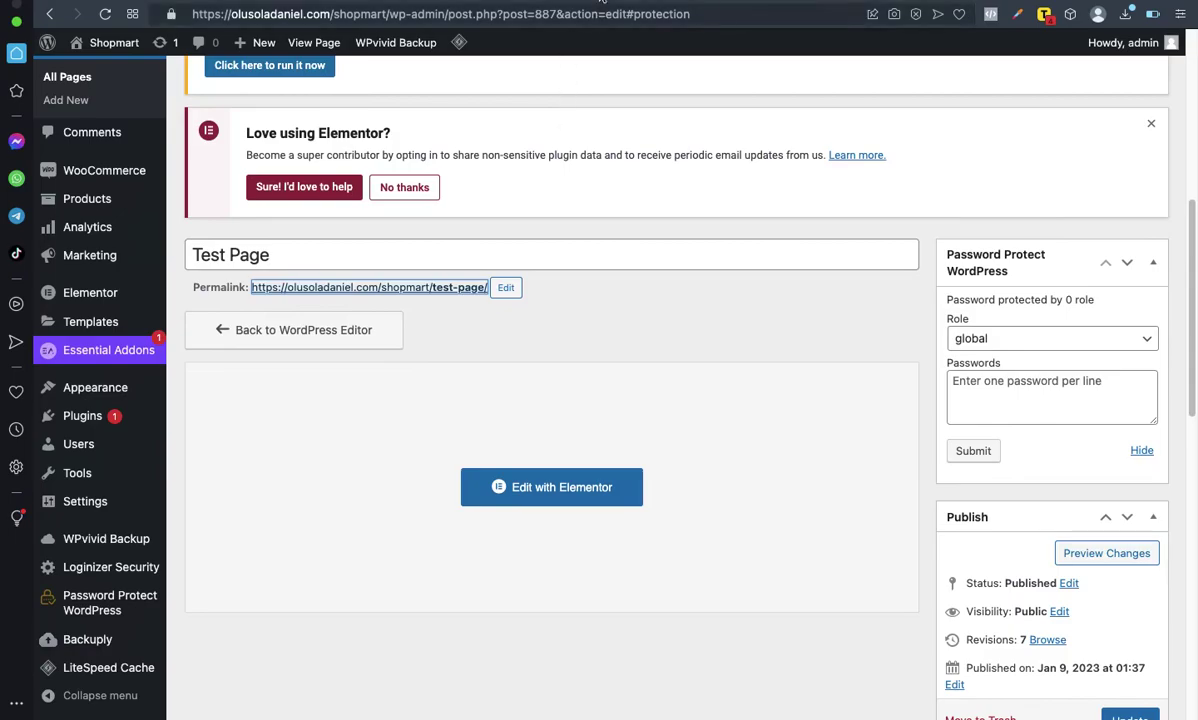
Step: Enter the global password for Test Page again and submit it, protecting 1 role
{"action": "left_click", "coordinate": [600, 14]}
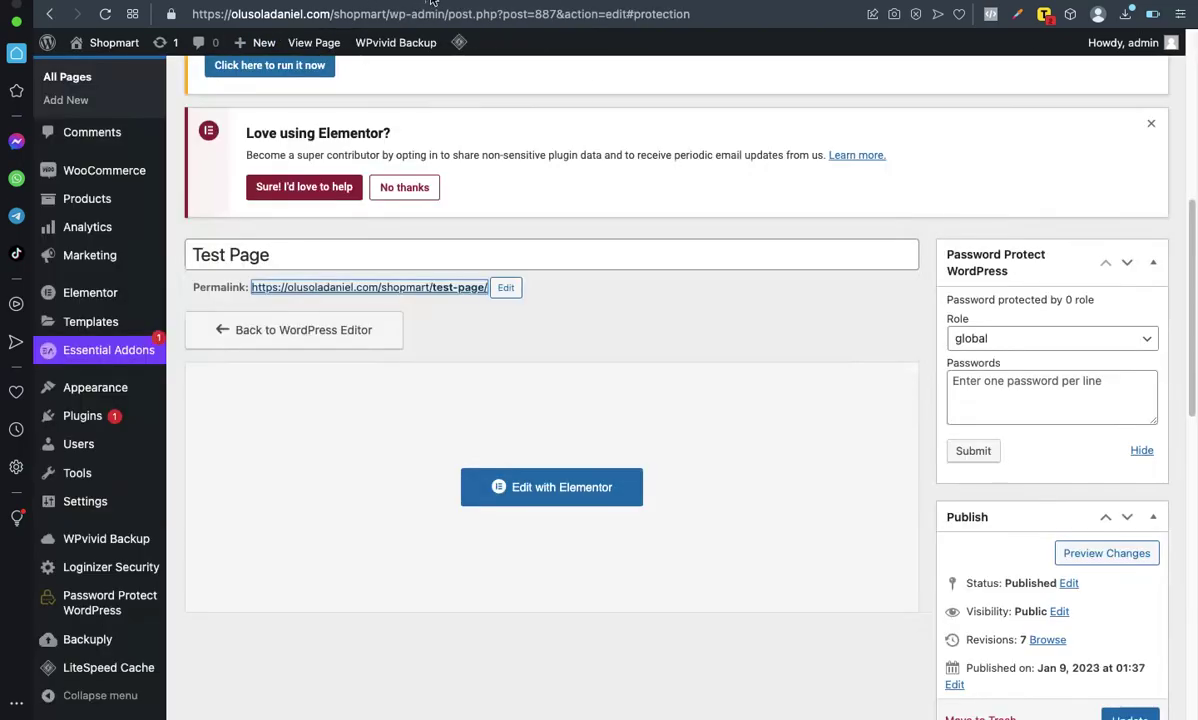
{"action": "key", "text": "ctrl+Tab"}
{"action": "left_click", "coordinate": [1043, 395]}
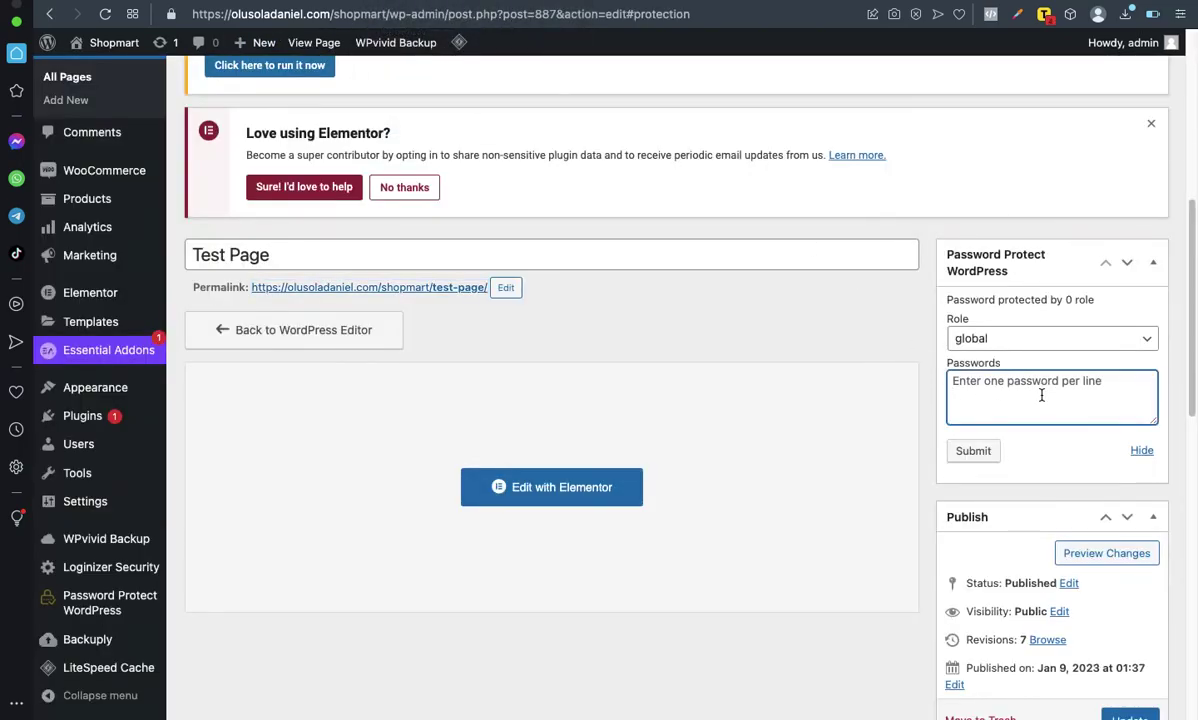
{"action": "type", "text": "testpage123"}
{"action": "key", "text": "ctrl+Tab"}
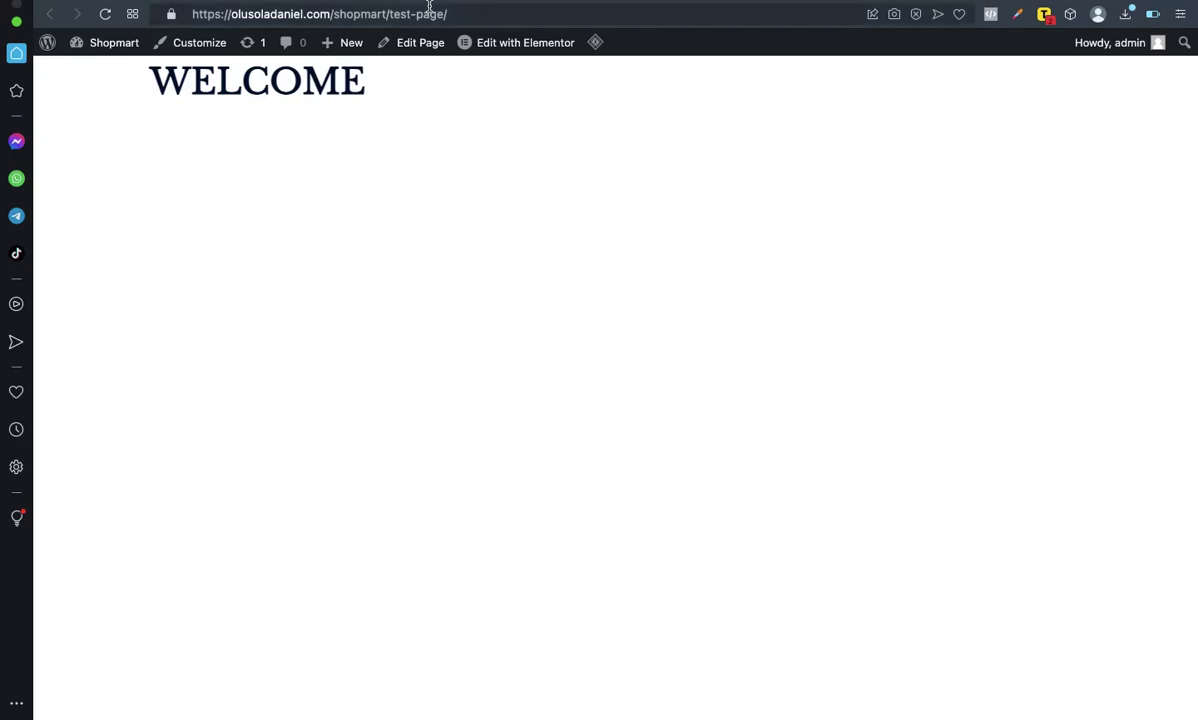
{"action": "key", "text": "ctrl+Tab"}
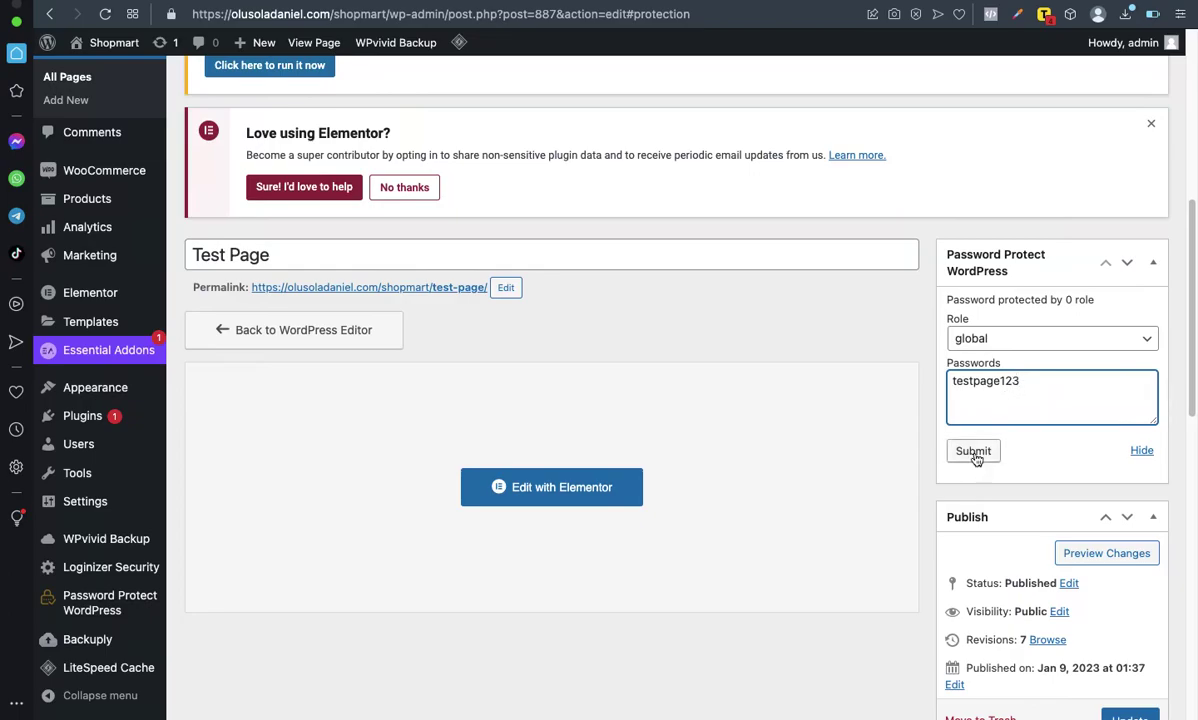
{"action": "left_click", "coordinate": [973, 451]}
Step: Update Test Page to save its global password protection
{"action": "scroll", "coordinate": [1057, 296], "scroll_direction": "down", "scroll_amount": 2}
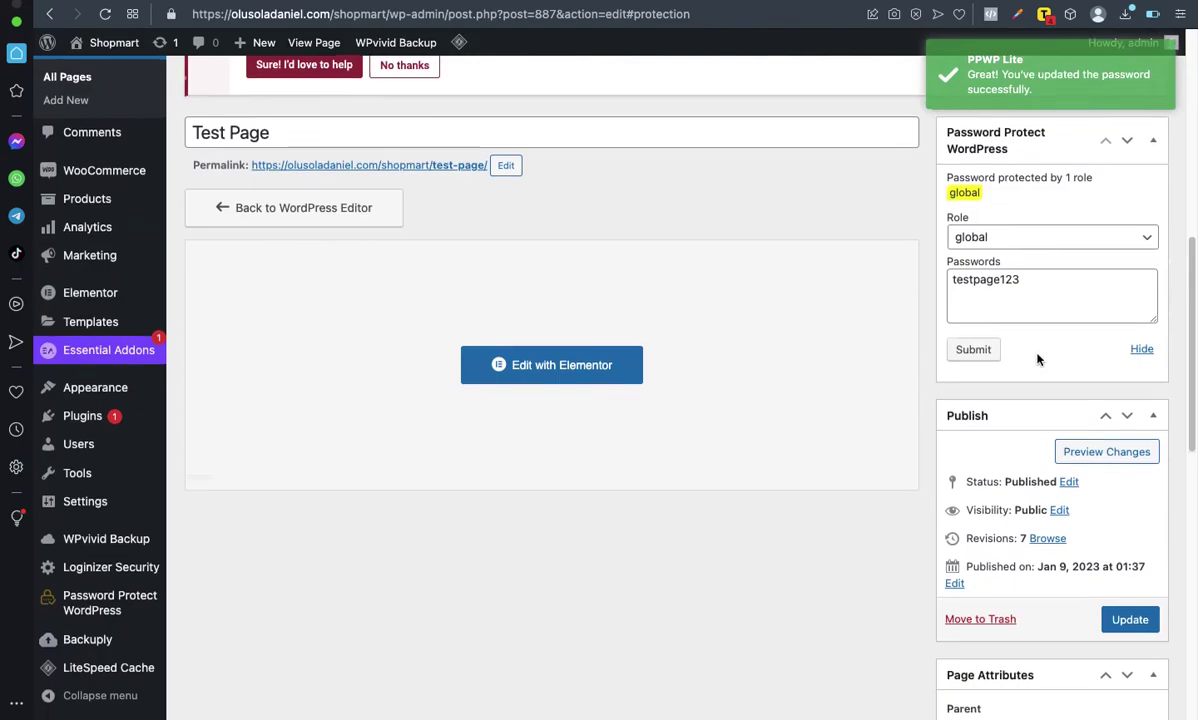
{"action": "scroll", "coordinate": [1037, 359], "scroll_direction": "down", "scroll_amount": 2}
{"action": "left_click", "coordinate": [1130, 473]}
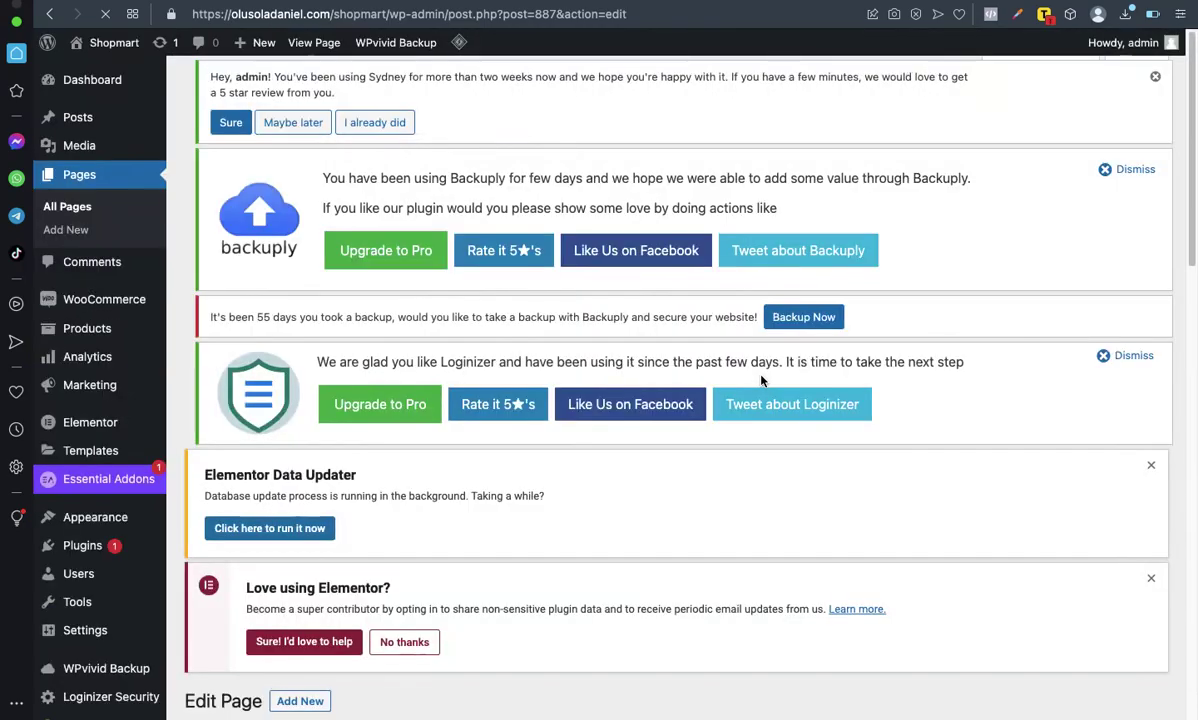
Step: Switch to the Test Page front-end browser tab showing the WELCOME heading
{"action": "scroll", "coordinate": [851, 382], "scroll_direction": "down", "scroll_amount": 2}
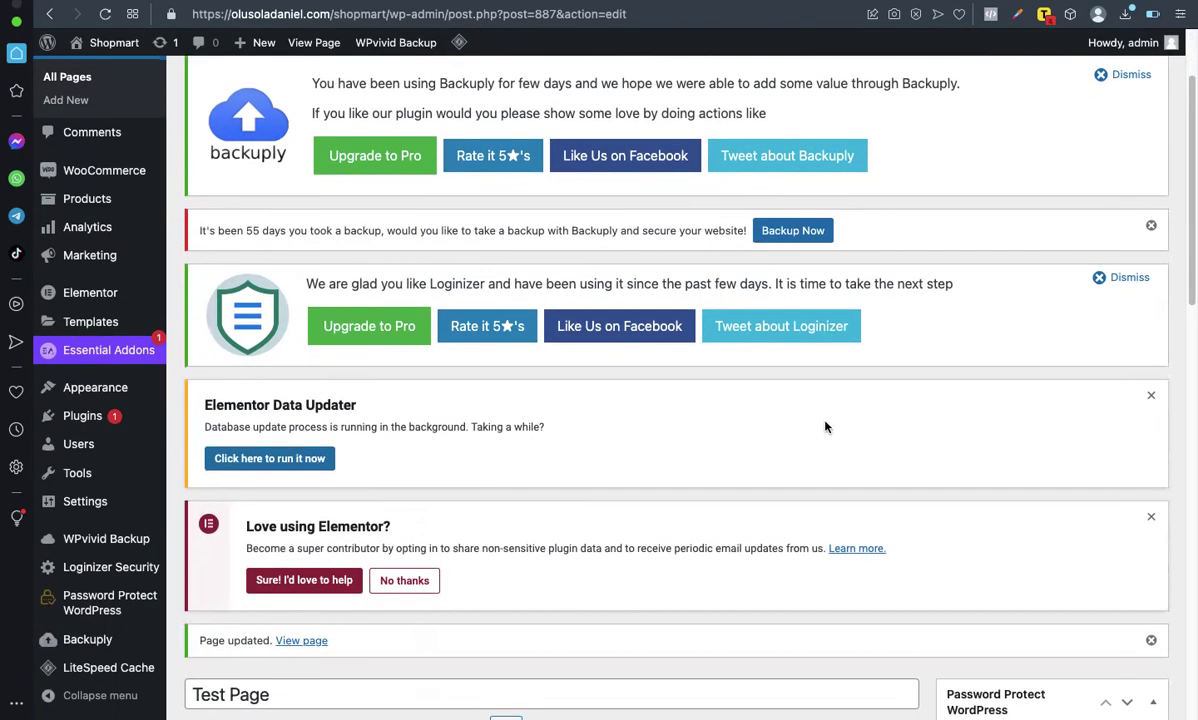
{"action": "scroll", "coordinate": [825, 427], "scroll_direction": "up", "scroll_amount": 1}
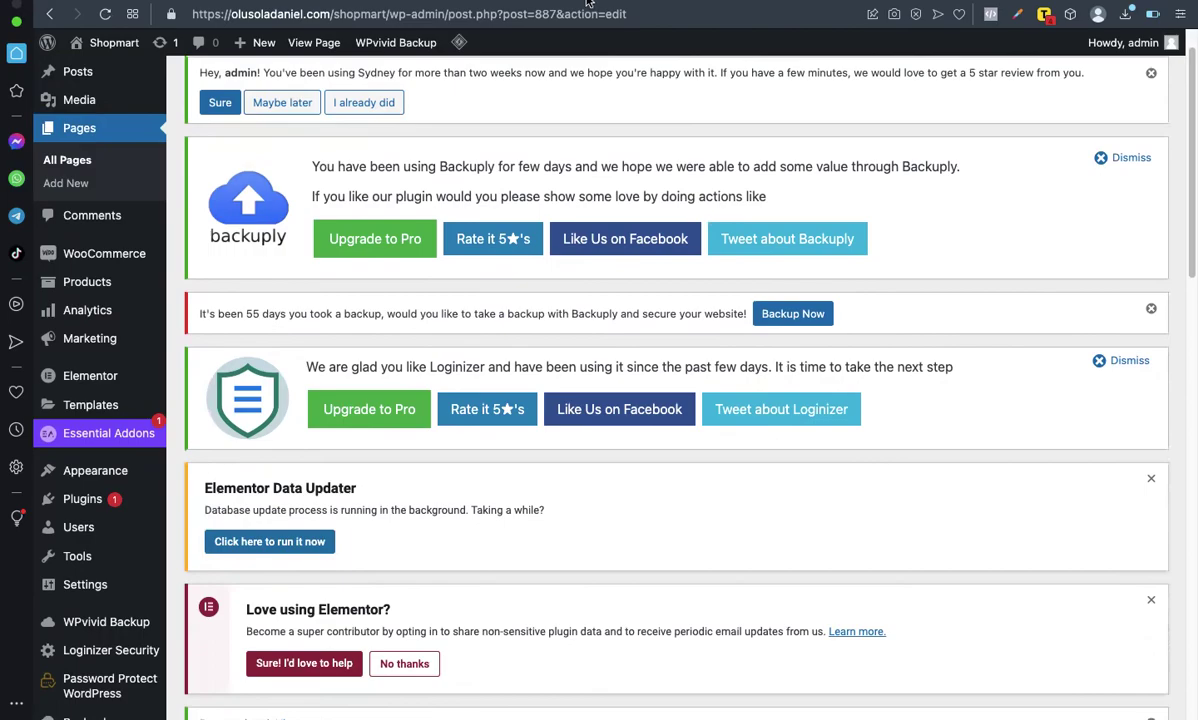
{"action": "mouse_move", "coordinate": [590, 4]}
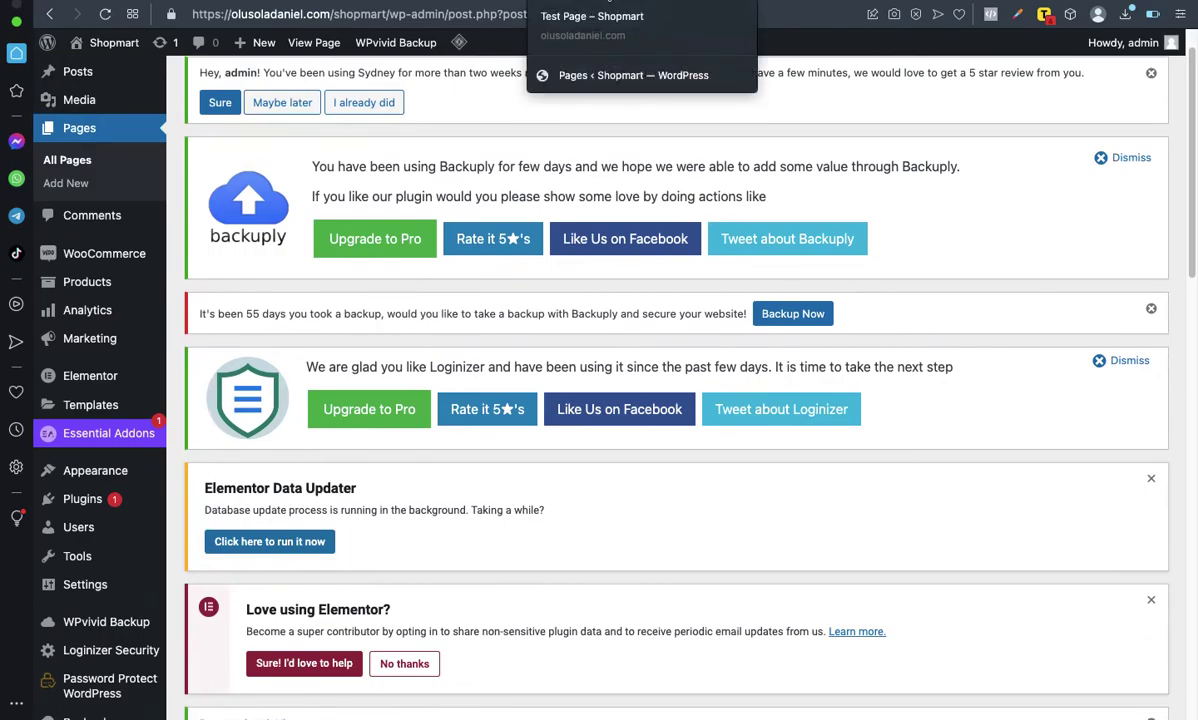
{"action": "left_click", "coordinate": [590, 8]}
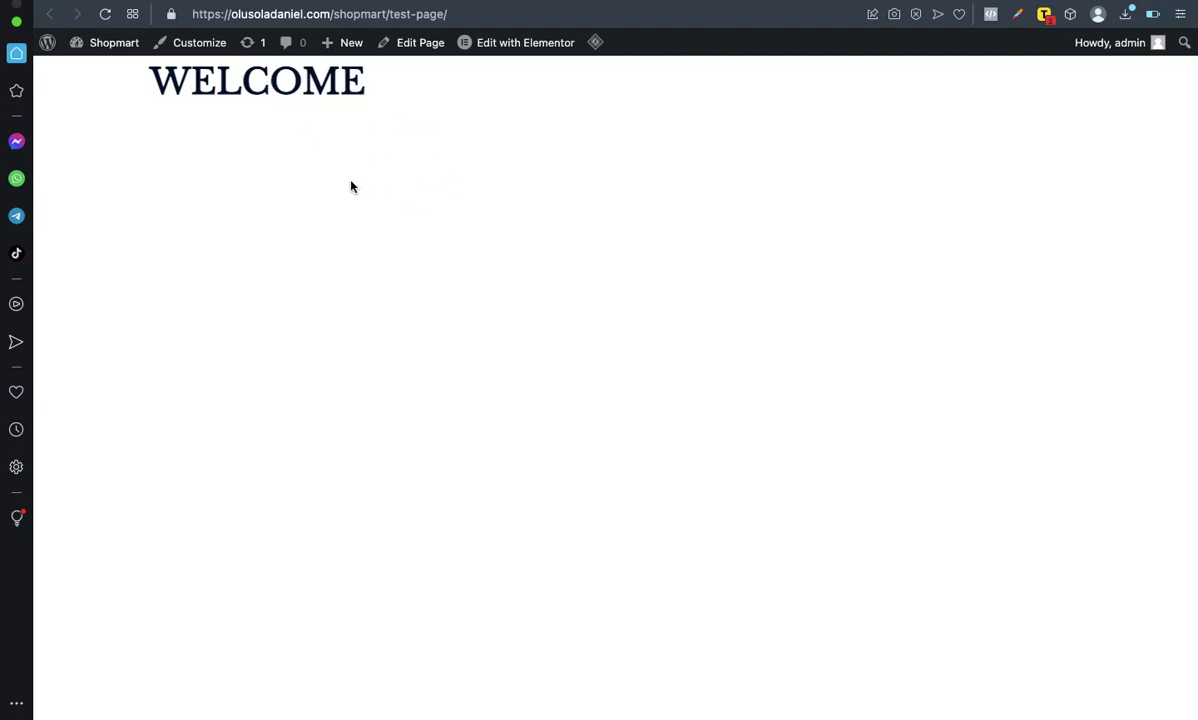
Step: Reload Test Page and unlock its password form by submitting the page password
{"action": "left_click", "coordinate": [103, 15]}
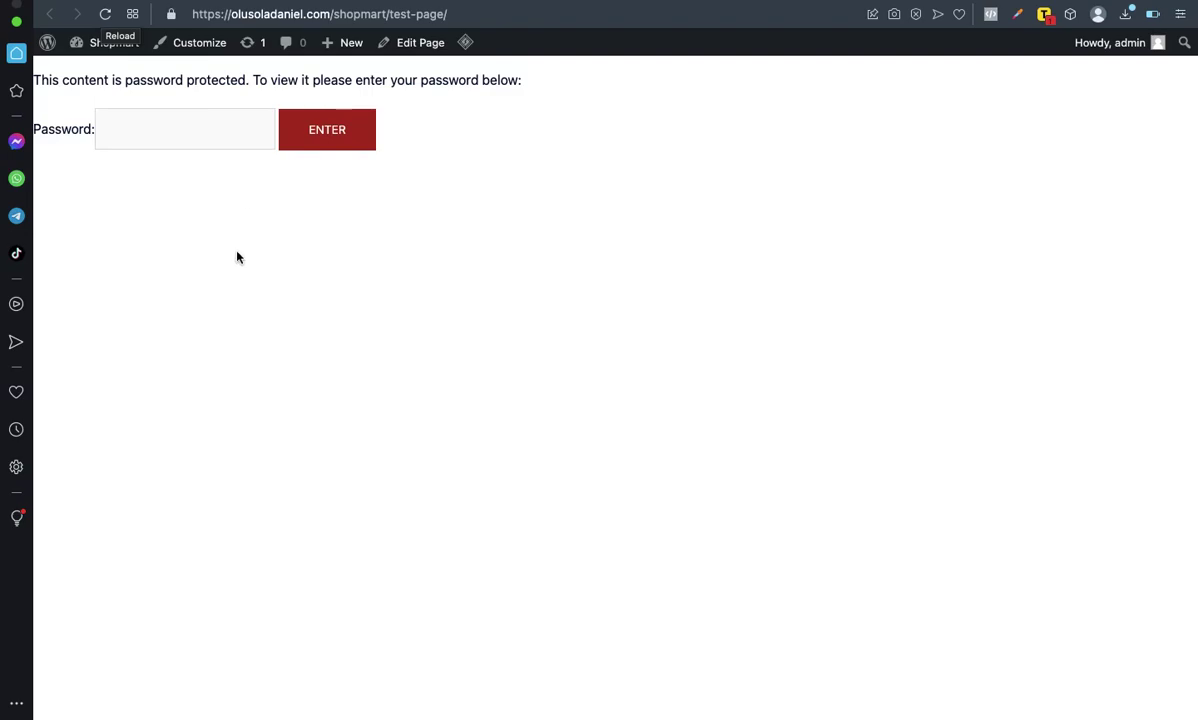
{"action": "left_click", "coordinate": [168, 130]}
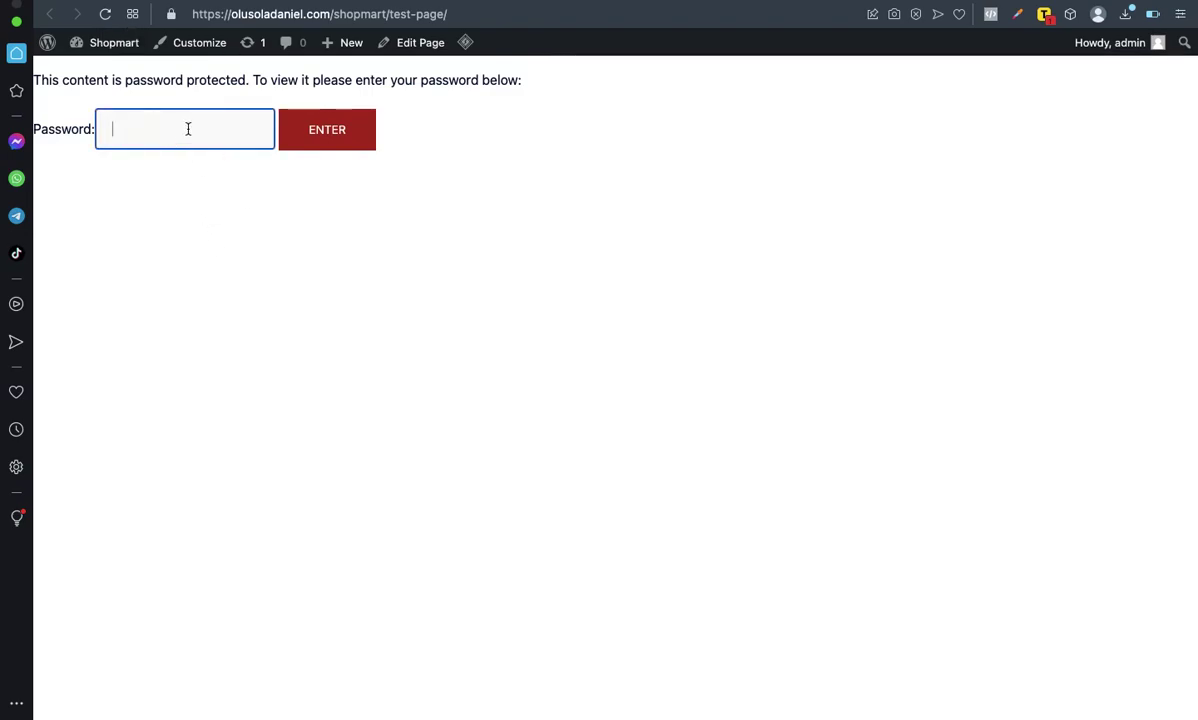
{"action": "type", "text": "•••••••••••"}
{"action": "left_click", "coordinate": [325, 138]}
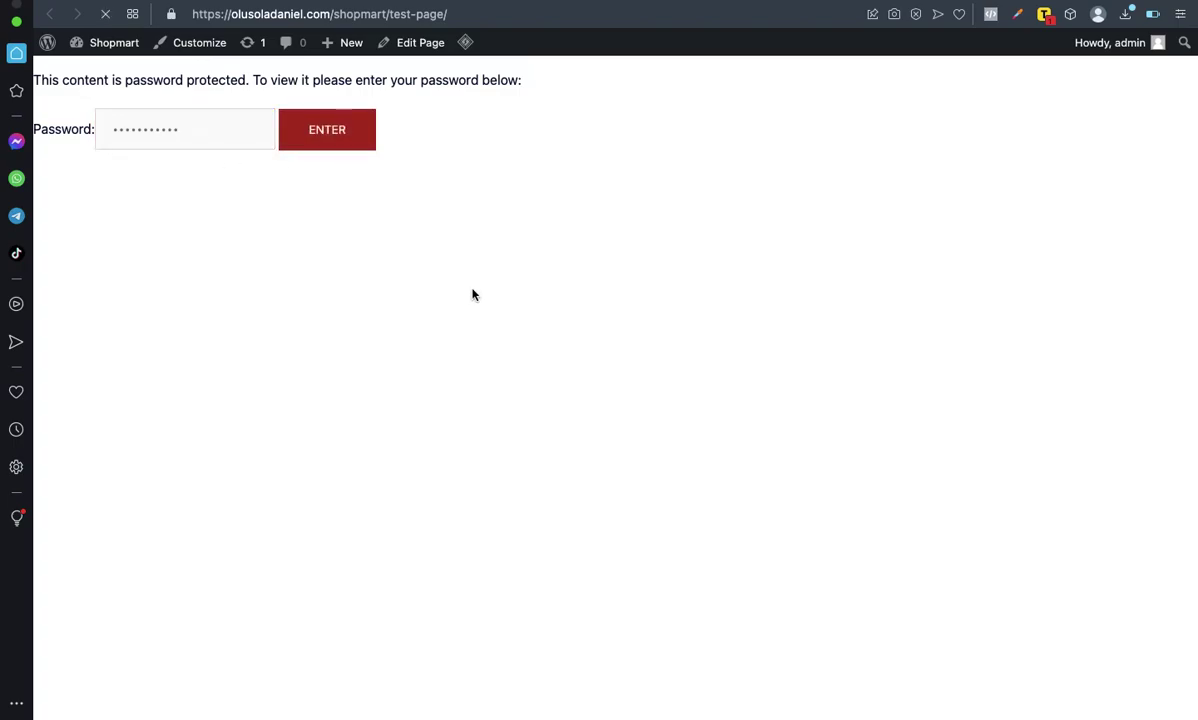